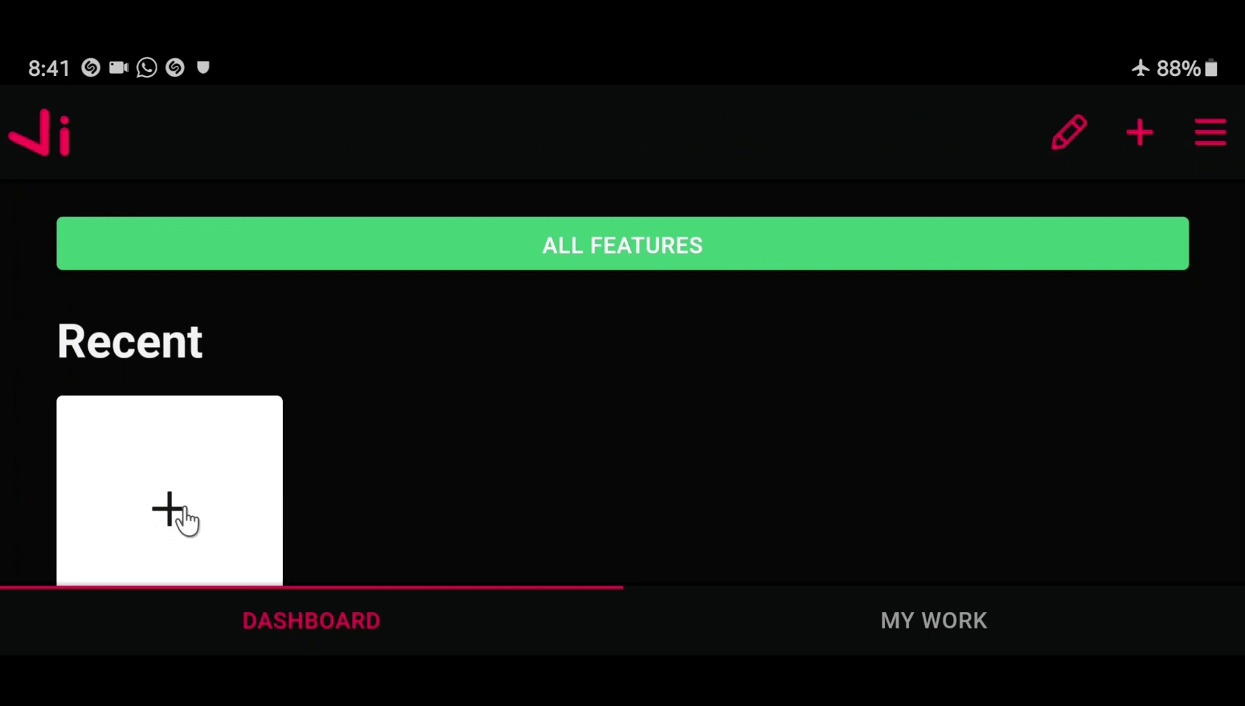
# Create a new blank artwork and turn on its grid with a grid size of 30 px
pyautogui.click(168, 528)
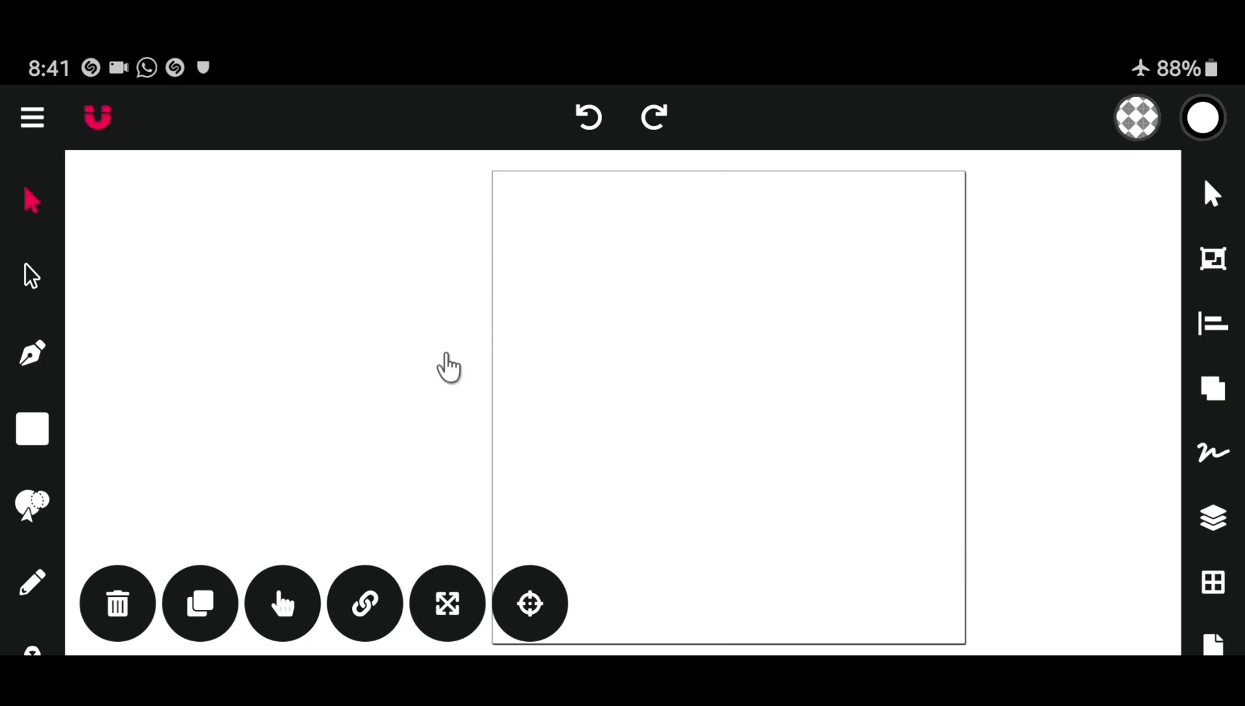
pyautogui.click(1214, 583)
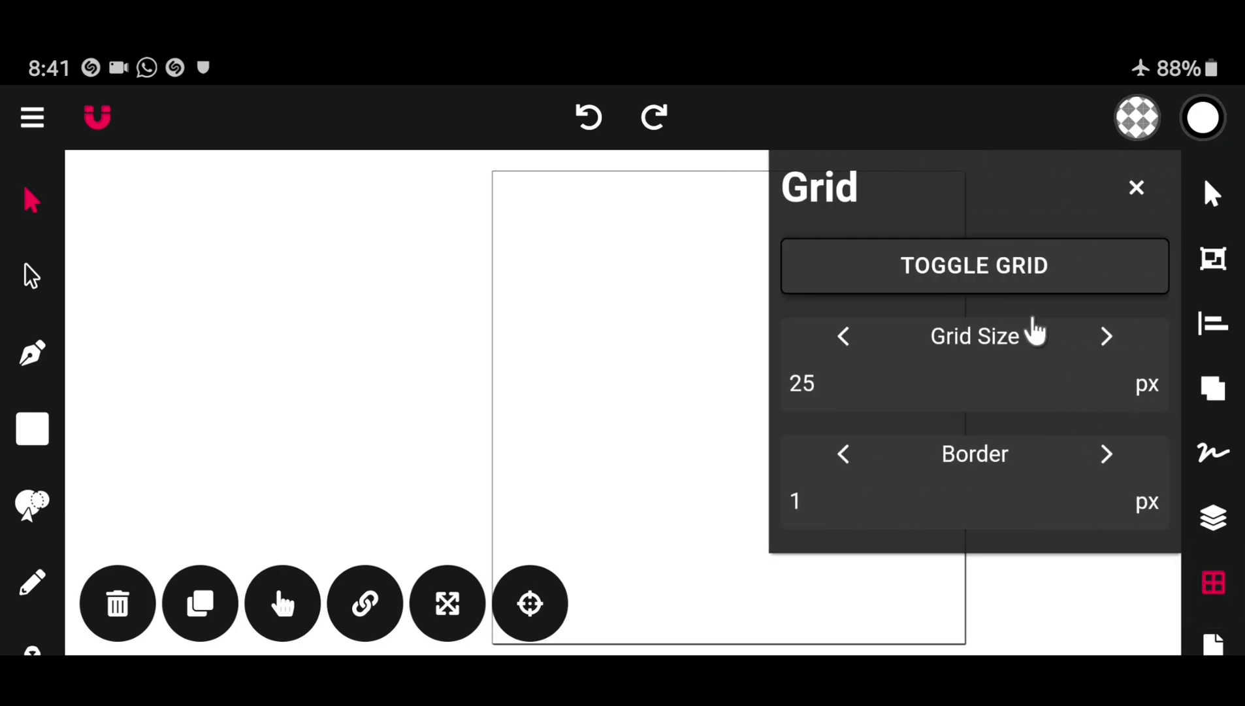
pyautogui.click(1024, 289)
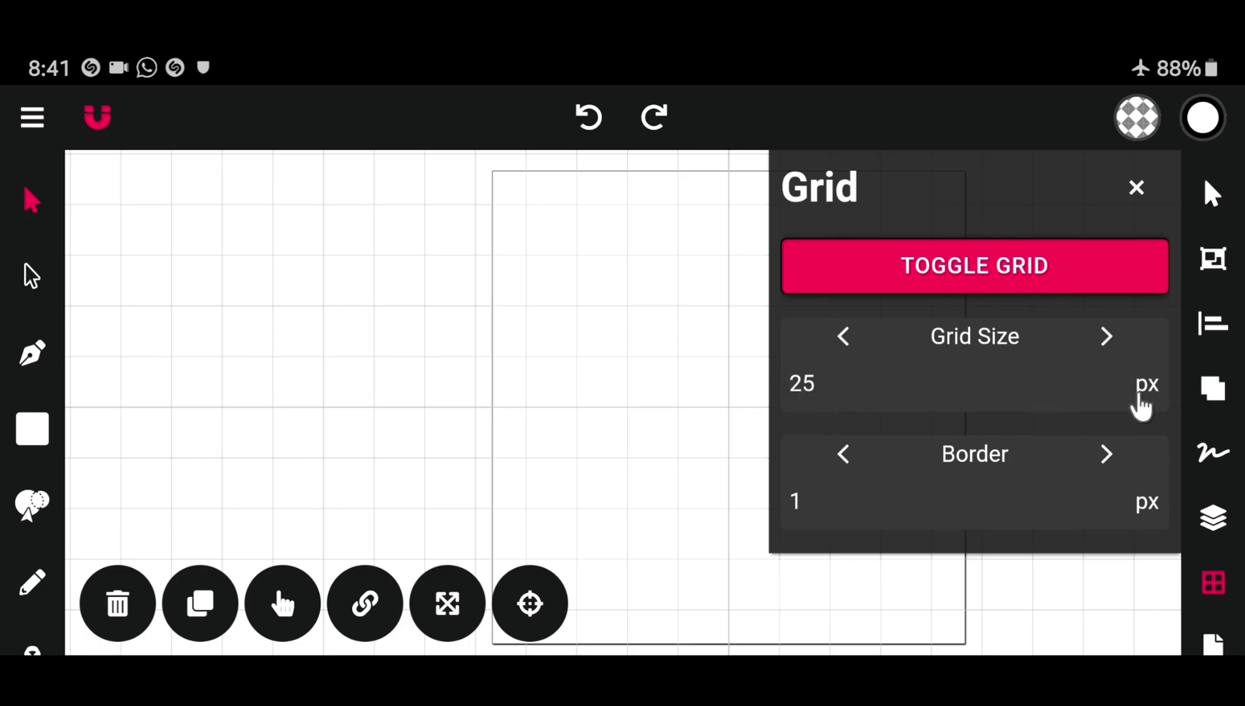
pyautogui.click(798, 392)
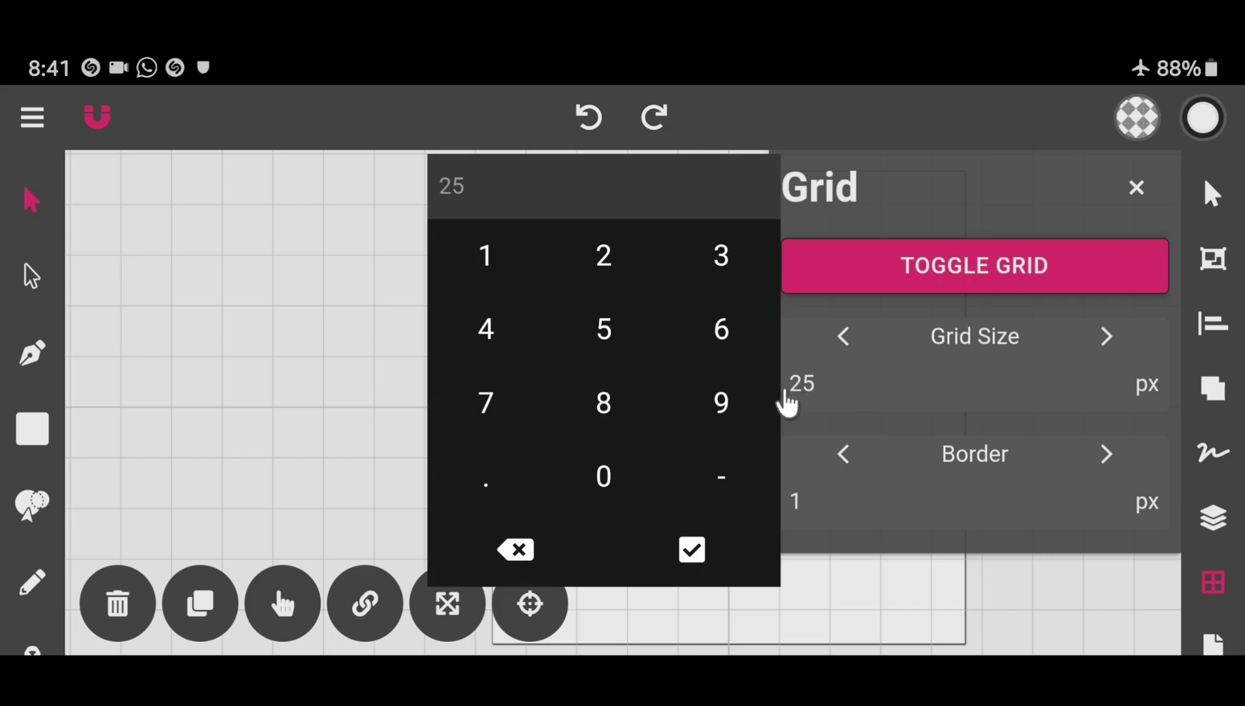
pyautogui.click(683, 257)
pyautogui.click(615, 471)
pyautogui.click(692, 554)
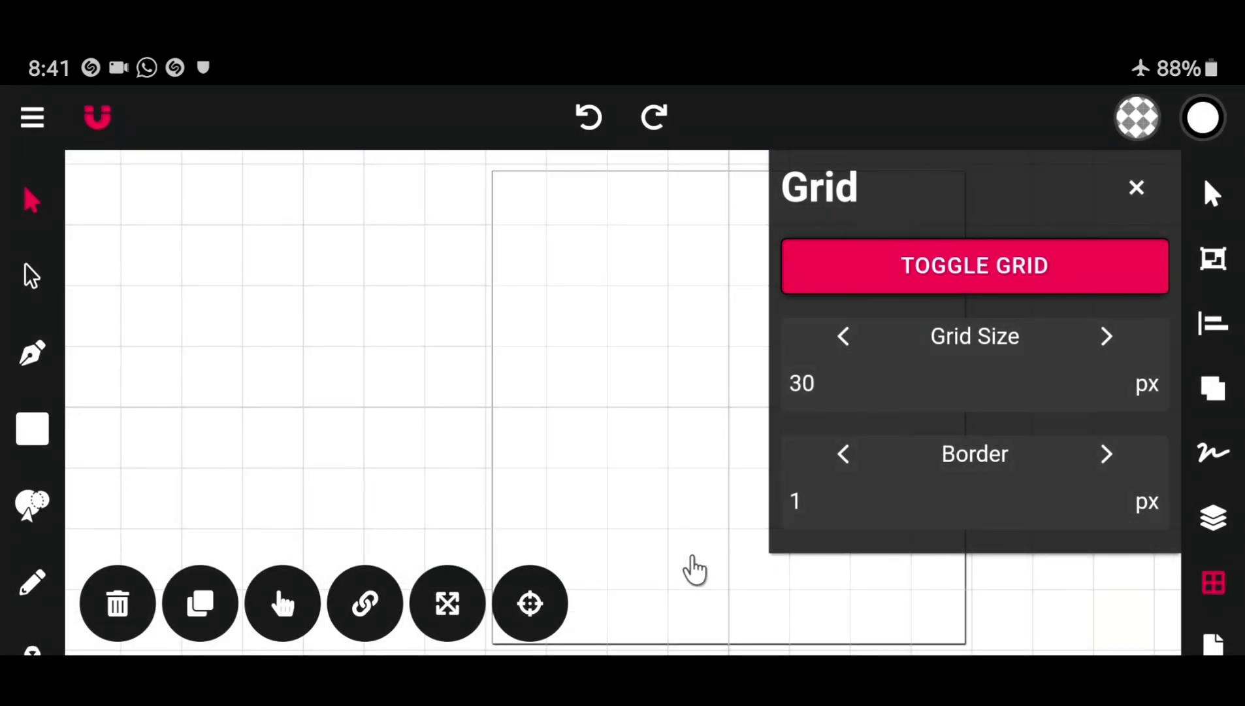
pyautogui.click(1137, 190)
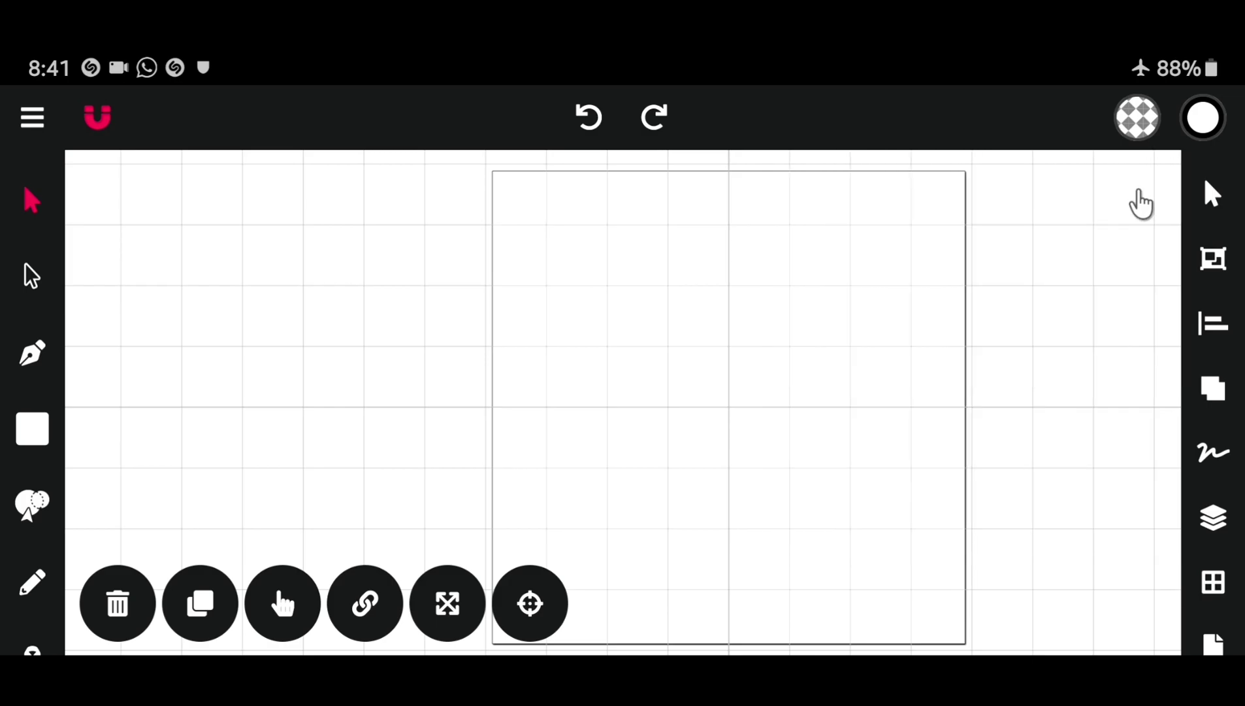
# Import the colour palette image with the coloured squares on black into the artwork
pyautogui.scroll(2, 493, 354)
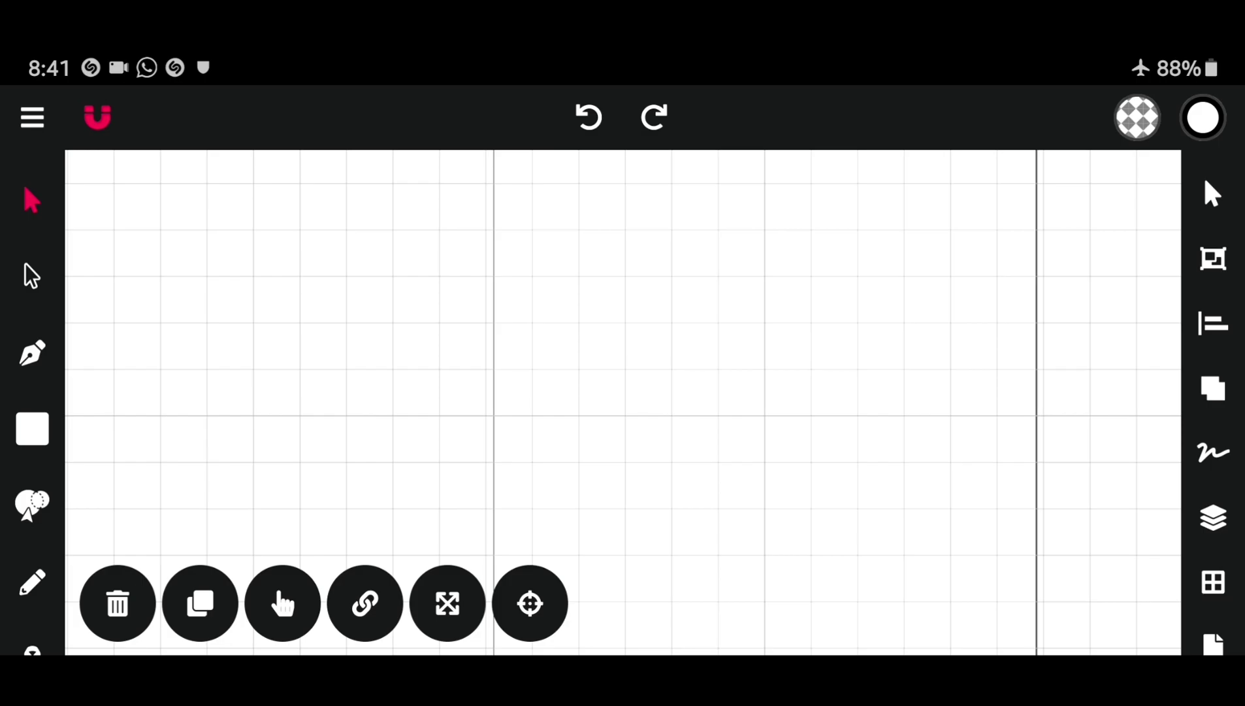
pyautogui.click(47, 118)
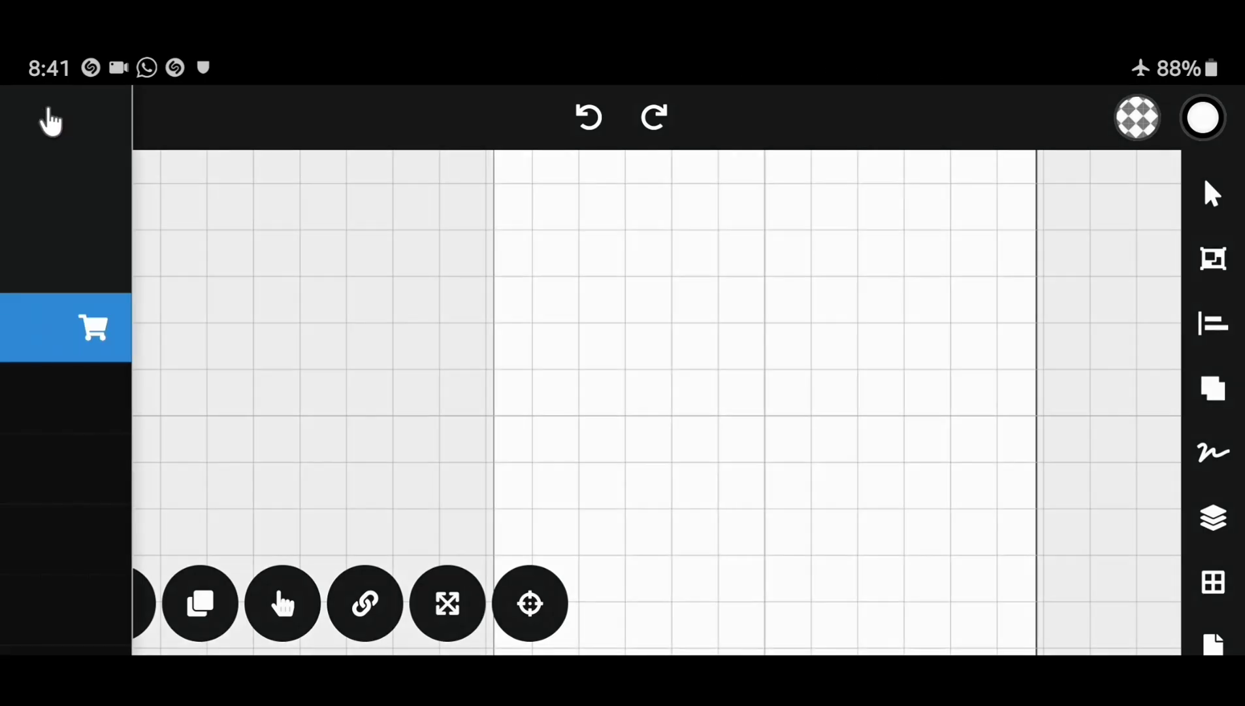
pyautogui.scroll(-2, 72, 513)
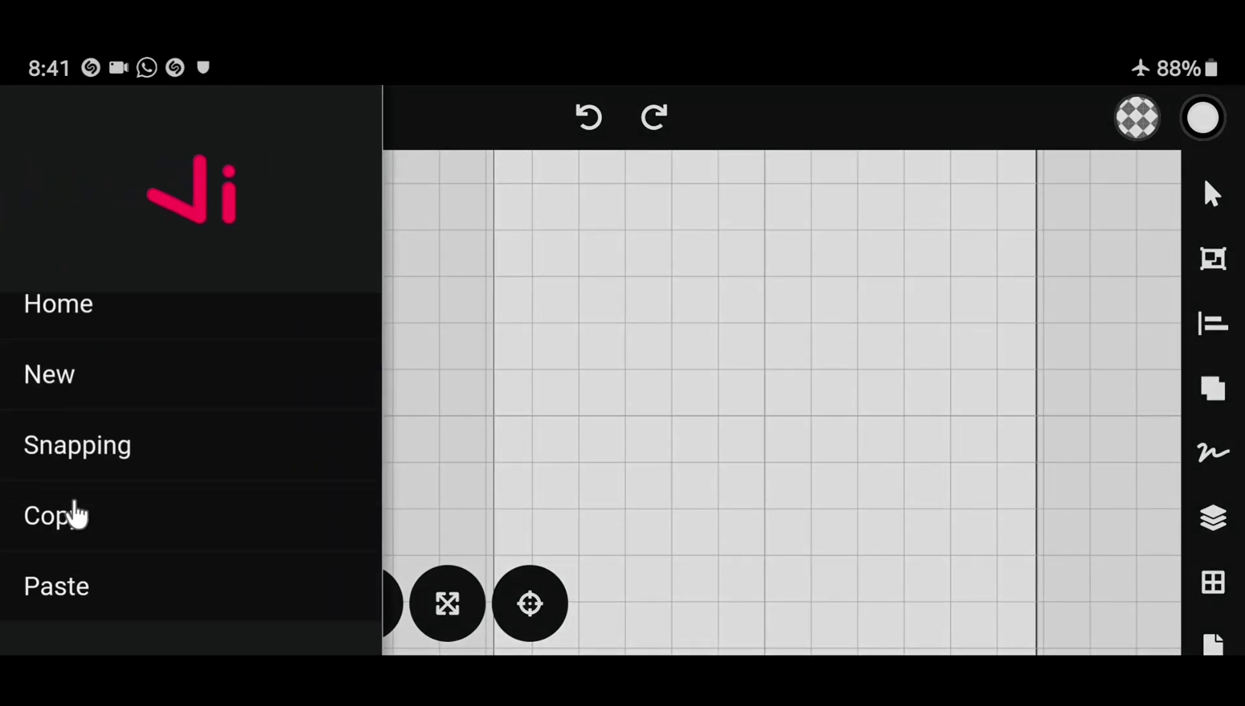
pyautogui.scroll(-3, 108, 443)
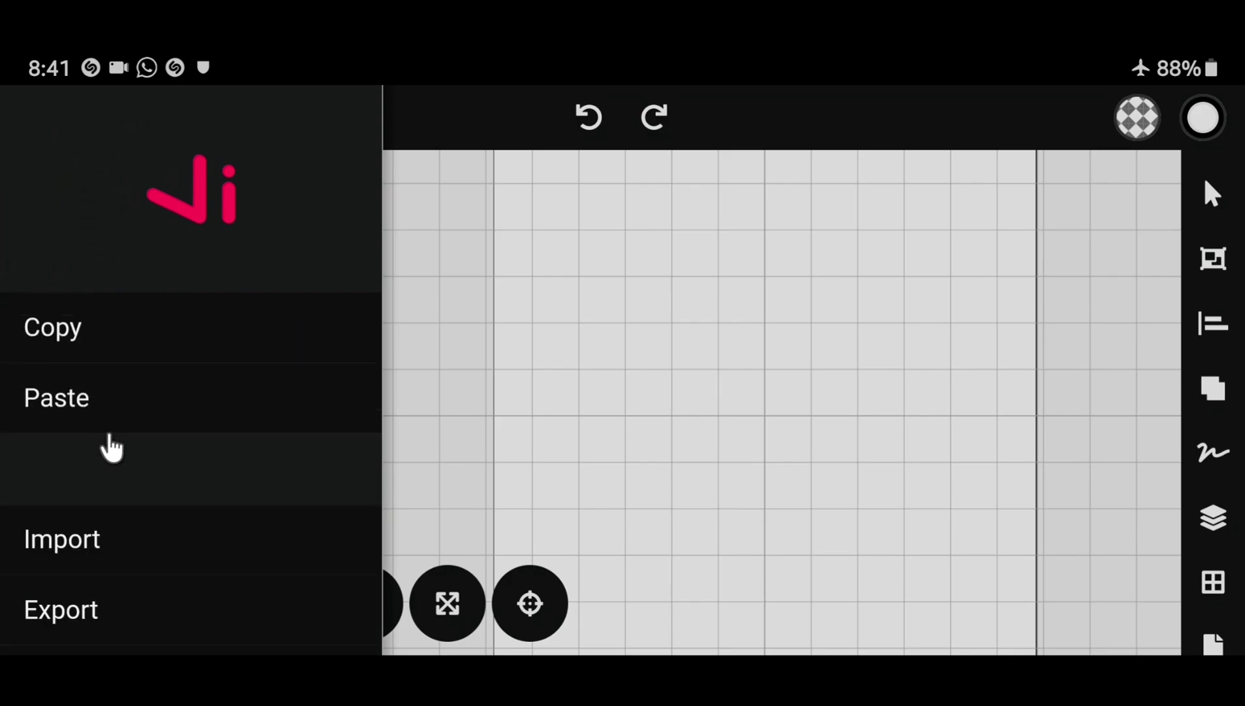
pyautogui.click(111, 547)
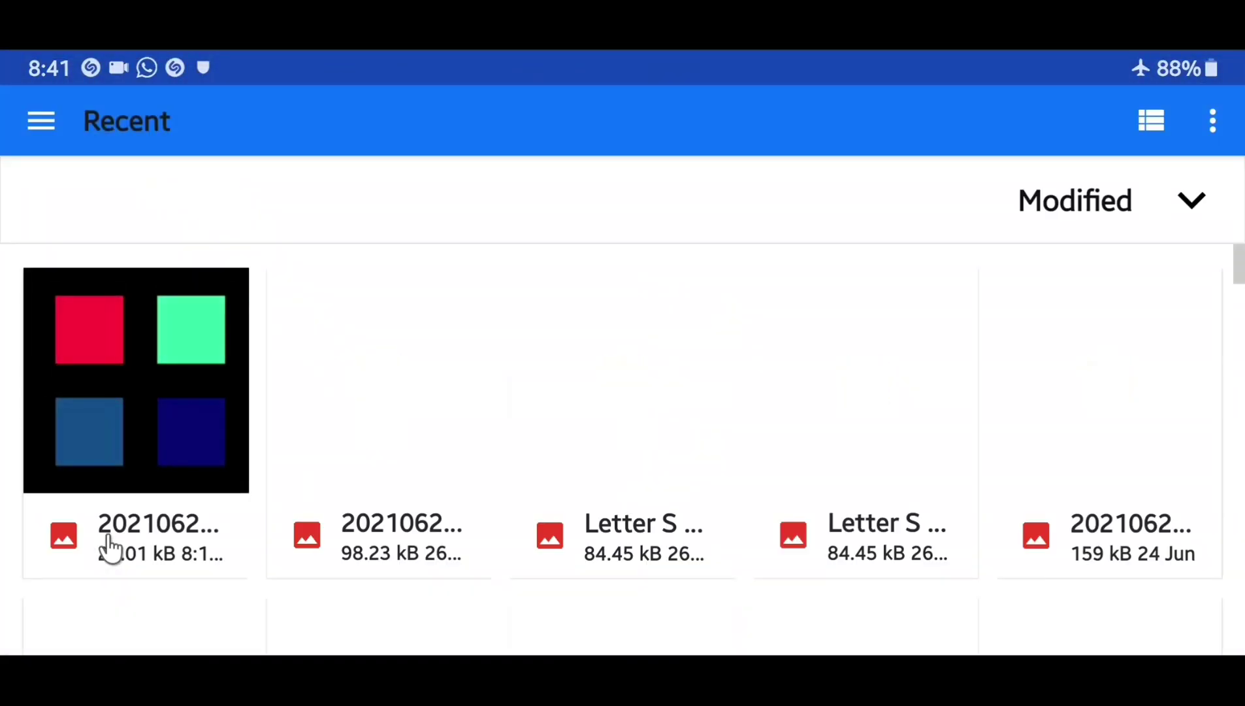
pyautogui.click(140, 421)
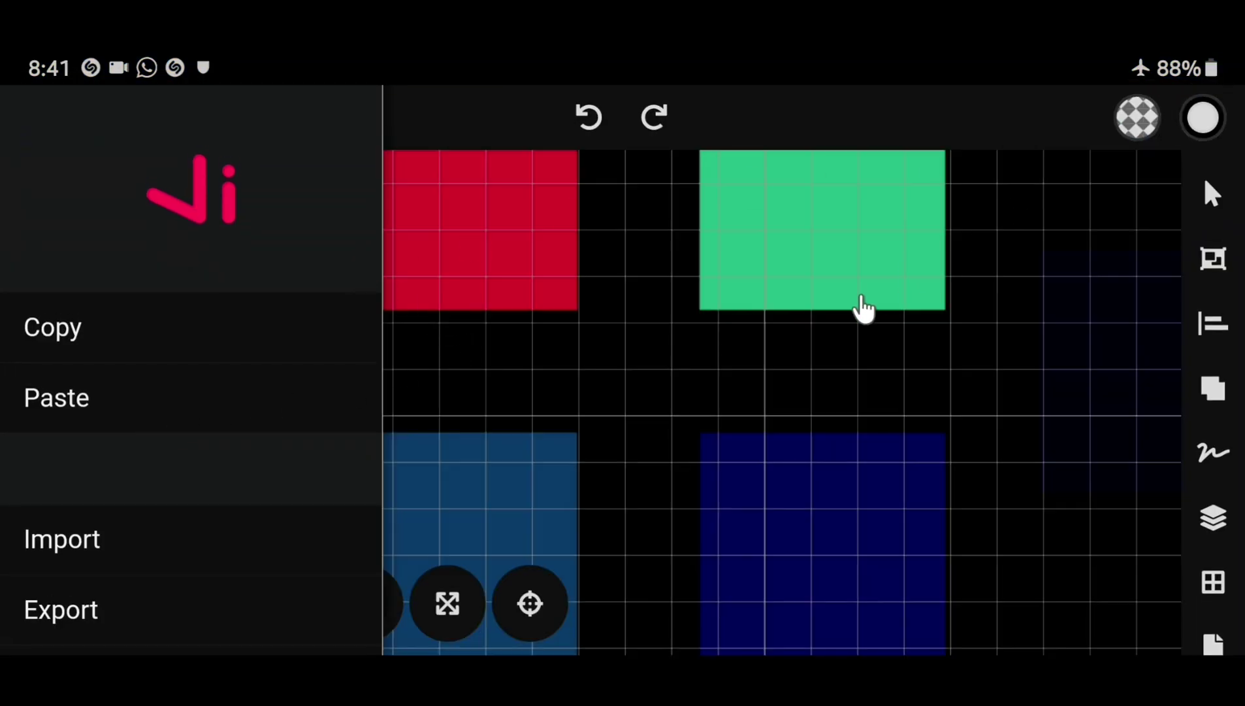
pyautogui.scroll(3, 284, 381)
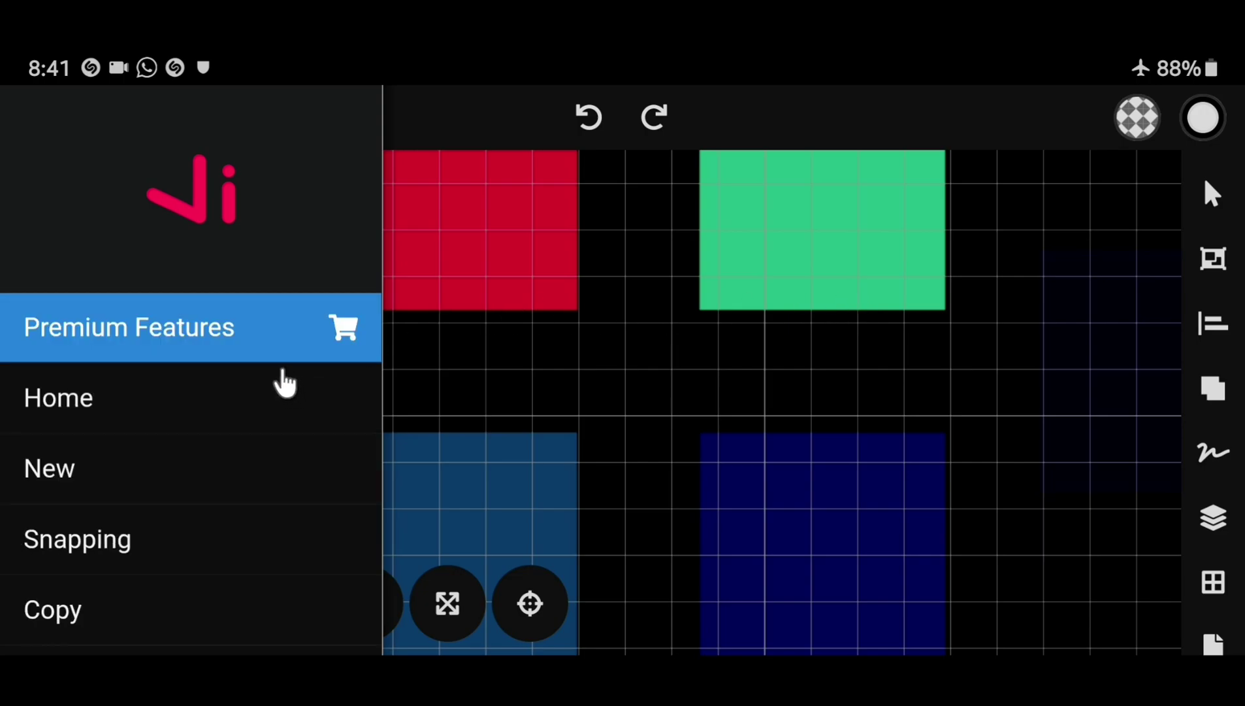
pyautogui.click(709, 506)
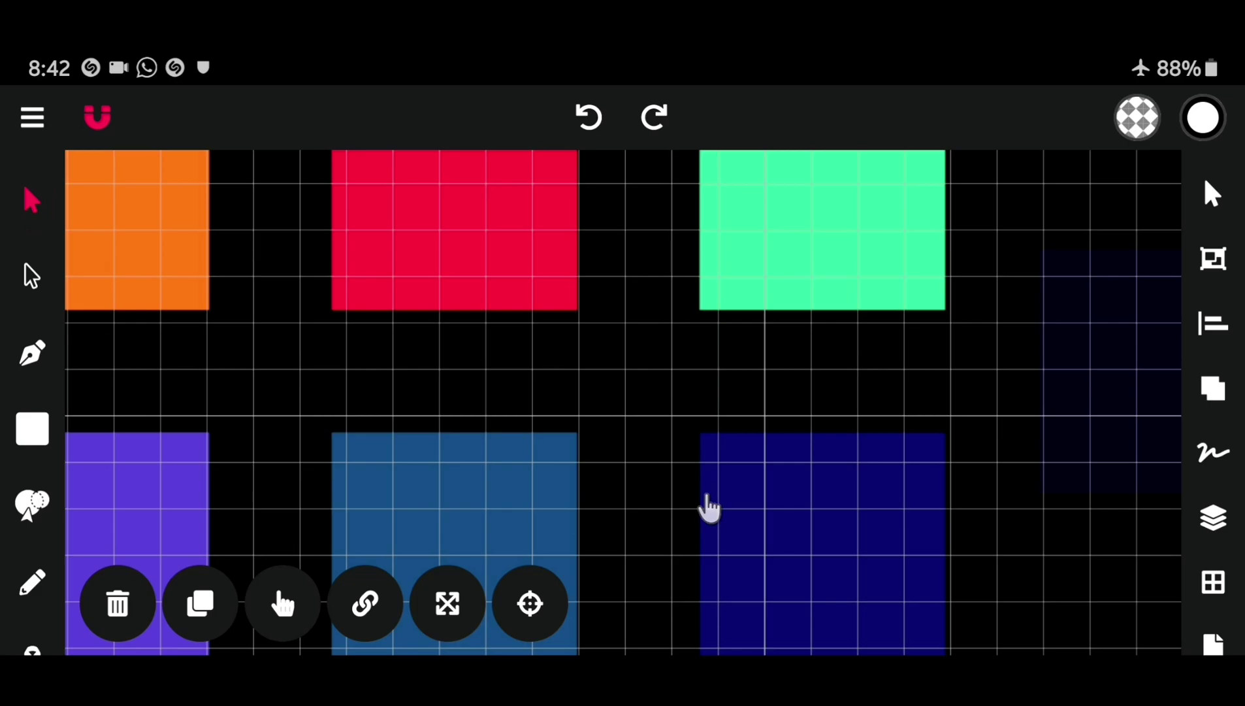
# Scale the palette image down and place it just outside the artboard's left edge
pyautogui.scroll(-5, 709, 506)
pyautogui.scroll(-3, 732, 497)
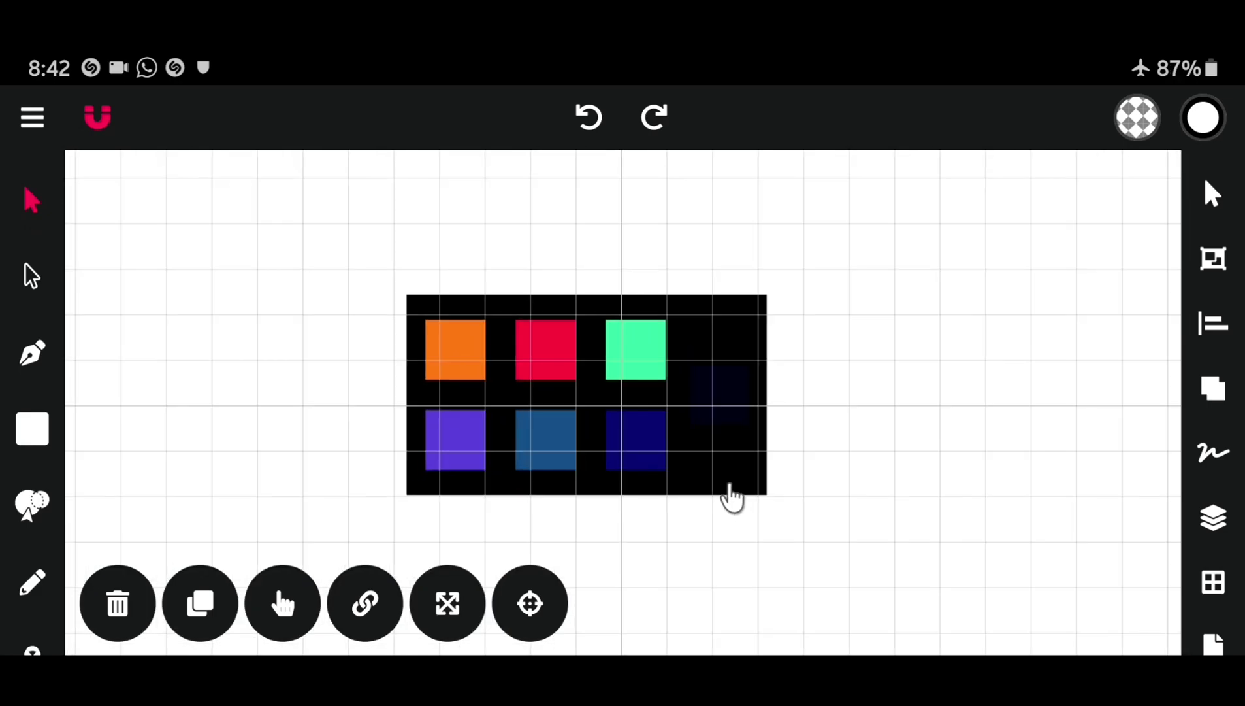
pyautogui.click(735, 320)
pyautogui.moveTo(789, 273); pyautogui.dragTo(668, 339)
pyautogui.moveTo(586, 395); pyautogui.dragTo(454, 396)
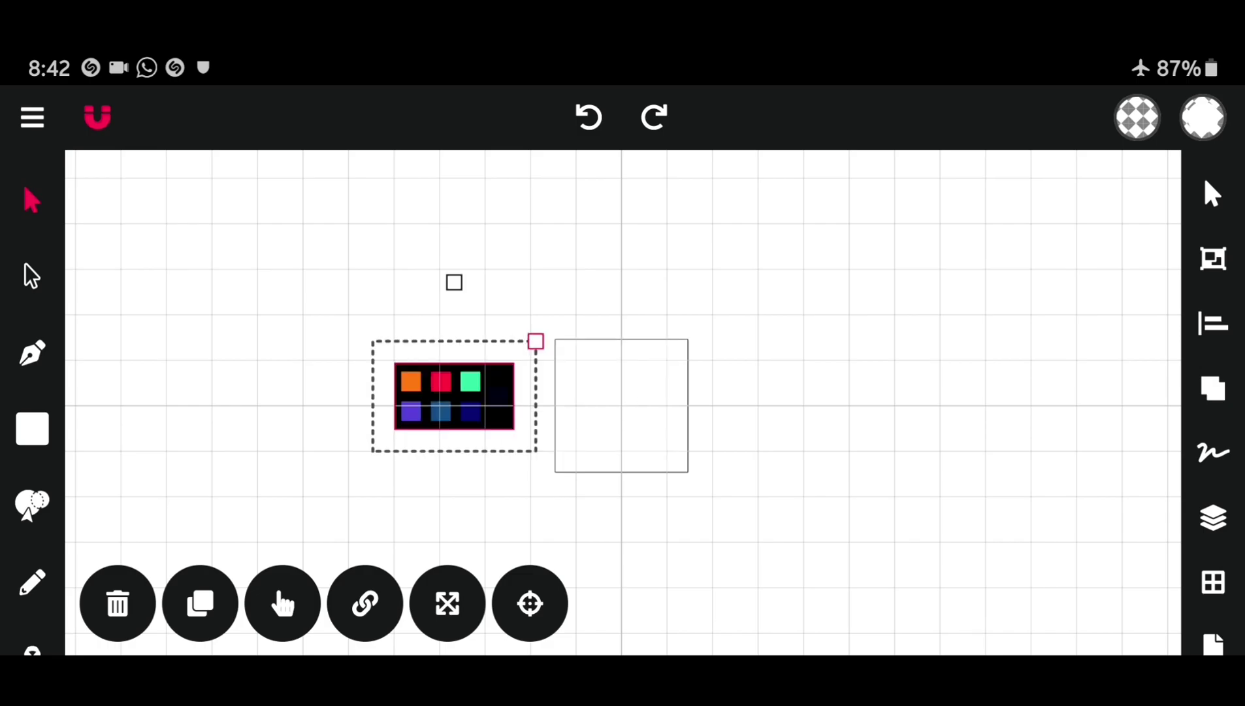
pyautogui.scroll(5, 598, 403)
pyautogui.moveTo(441, 296); pyautogui.dragTo(409, 314)
pyautogui.moveTo(292, 389); pyautogui.dragTo(419, 703)
pyautogui.scroll(3, 189, 383)
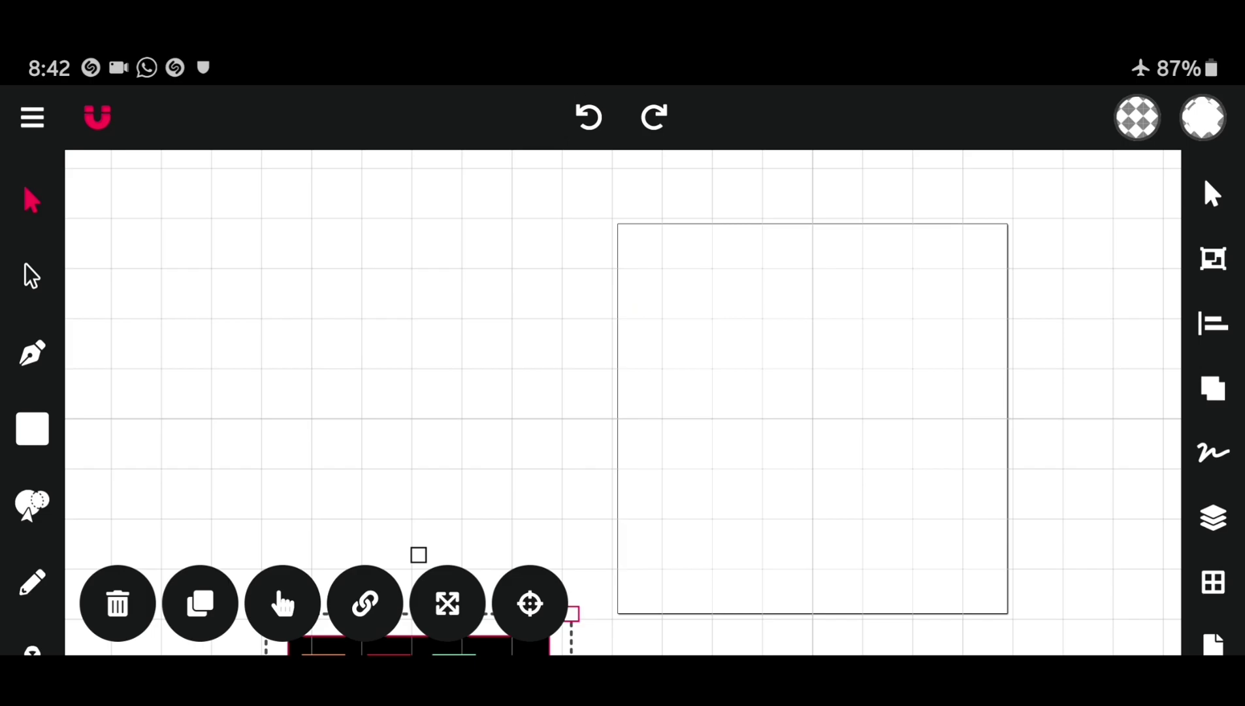
pyautogui.click(589, 117)
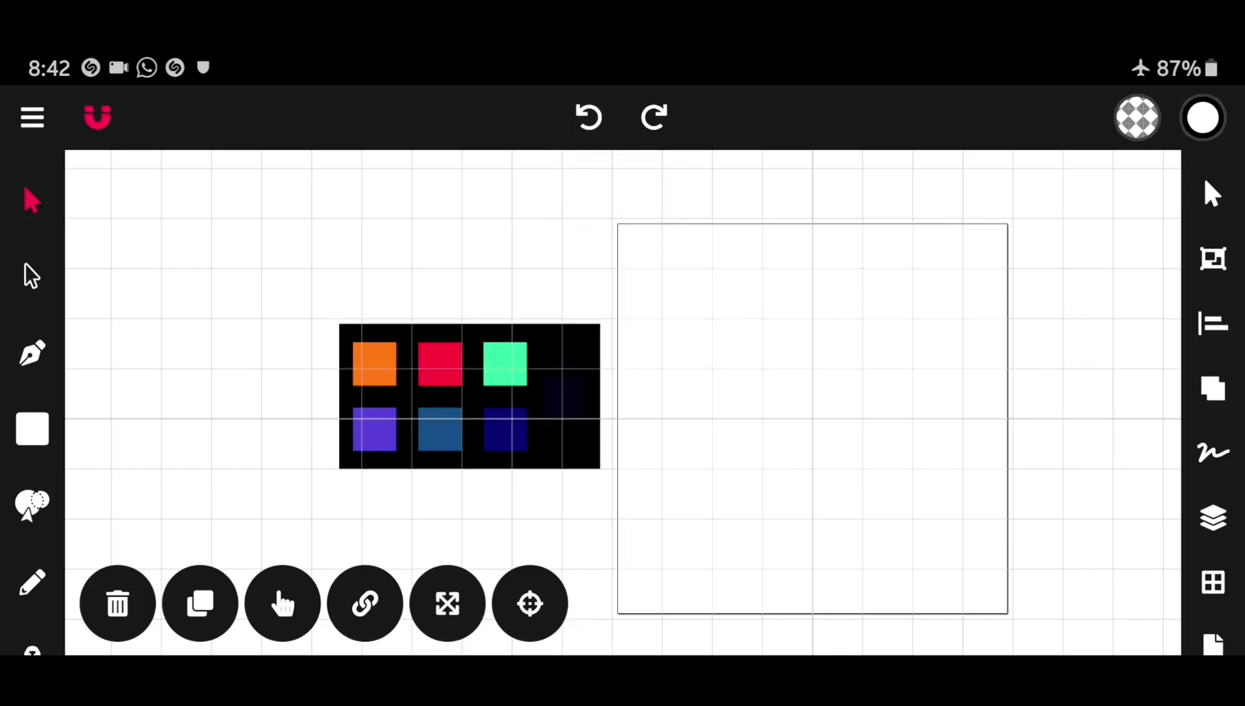
# Draw a constrained circle from its centre, about 305 px in diameter, at the middle of the artboard
pyautogui.scroll(3, 531, 392)
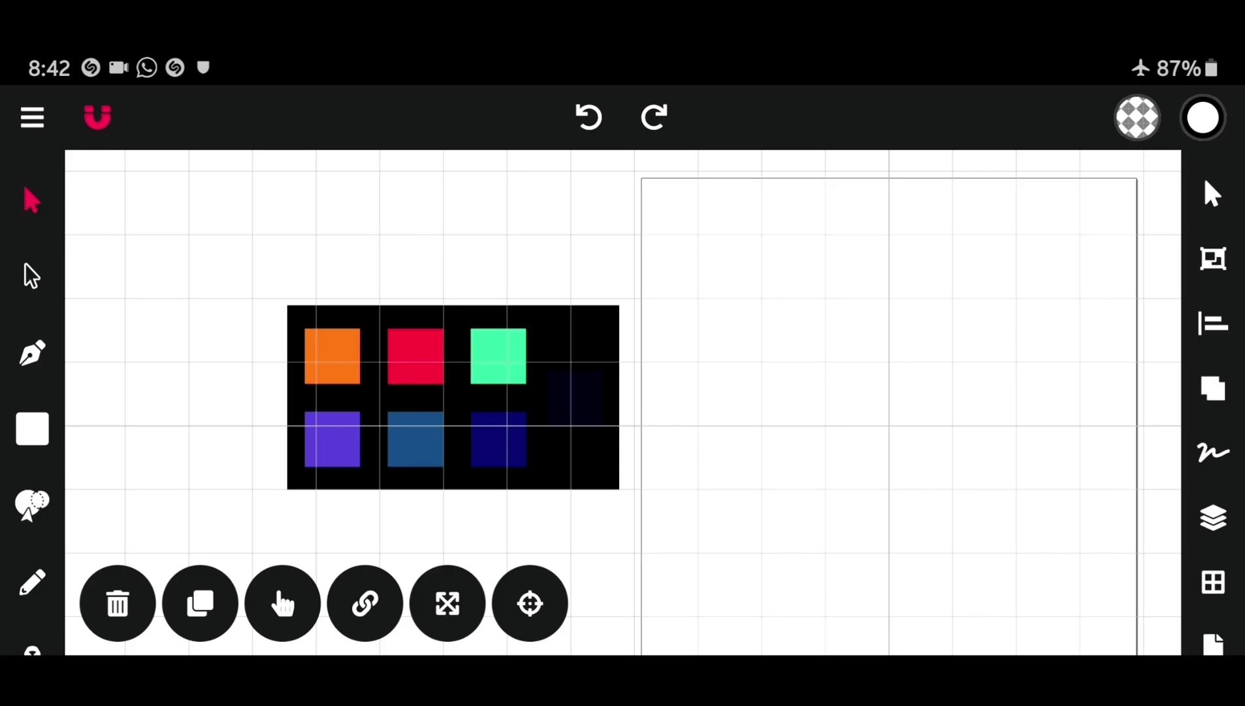
pyautogui.moveTo(454, 397); pyautogui.dragTo(385, 341)
pyautogui.scroll(1, 555, 183)
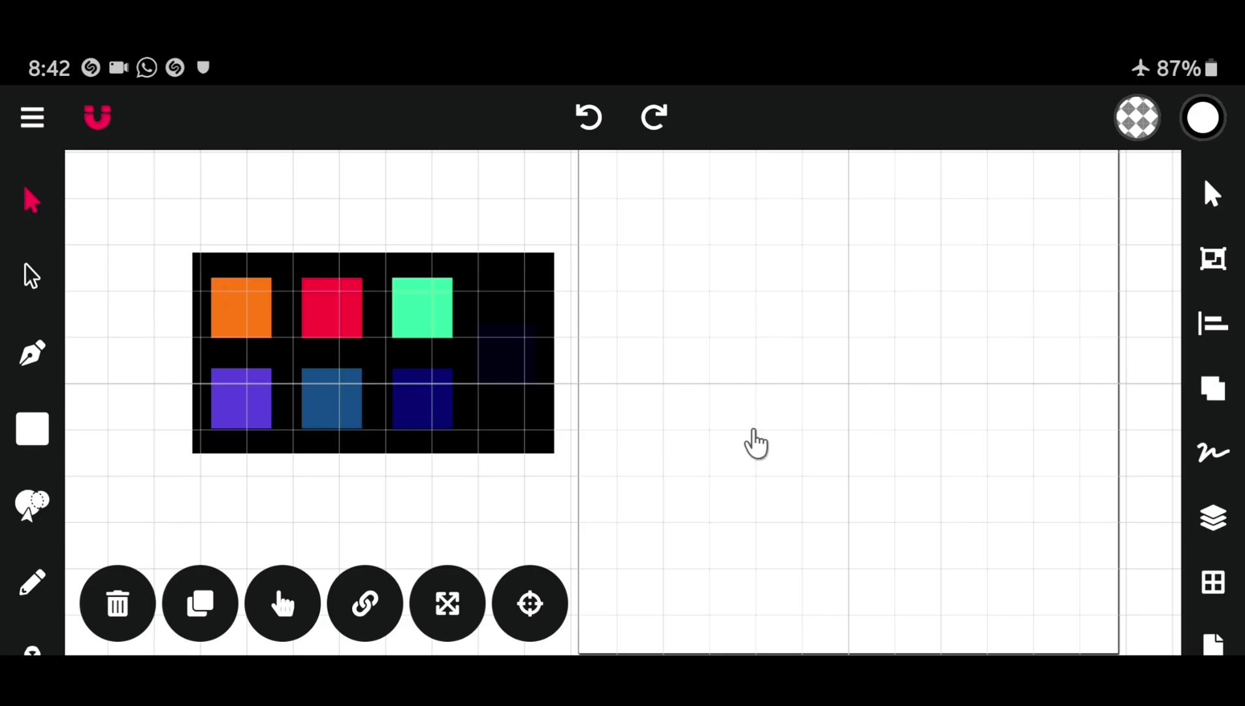
pyautogui.click(36, 431)
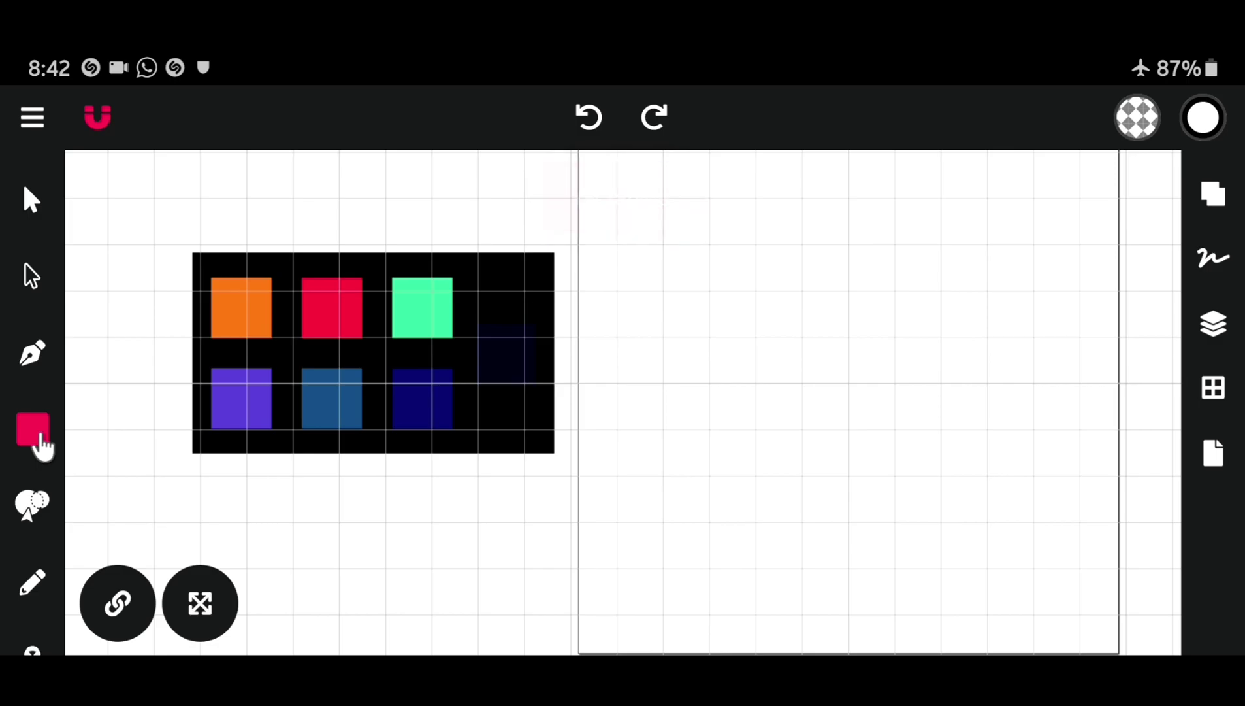
pyautogui.click(38, 435)
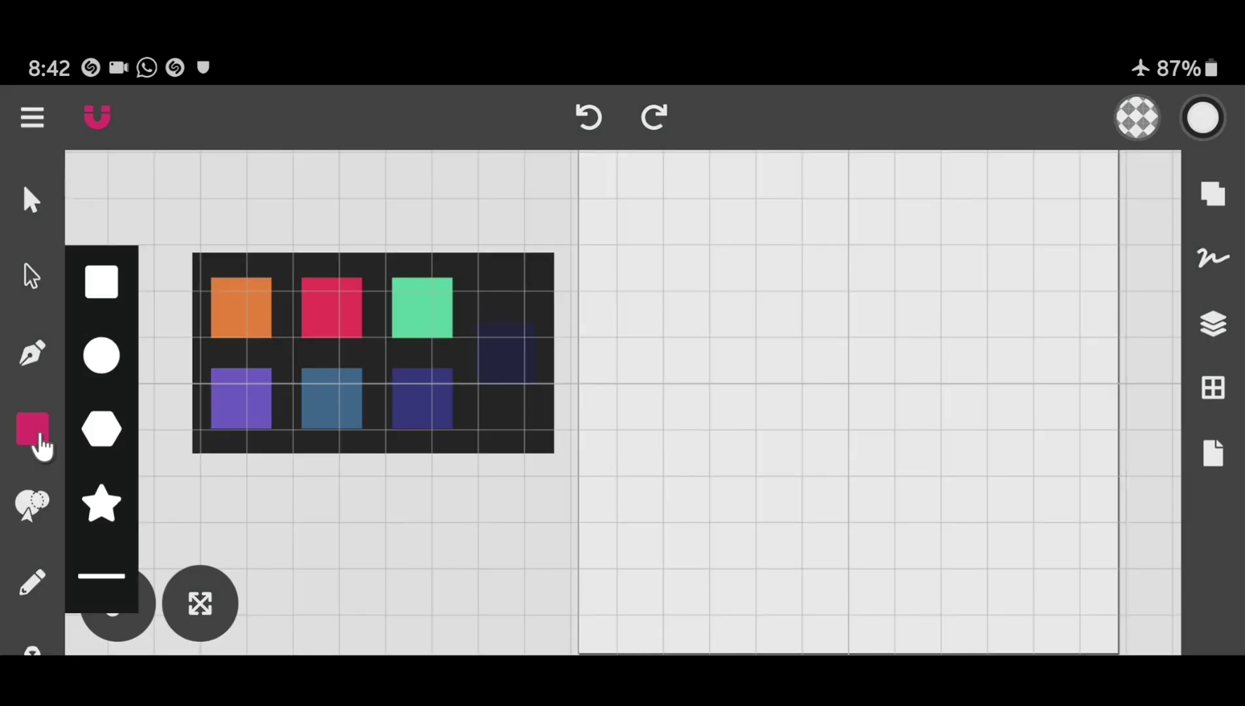
pyautogui.click(110, 358)
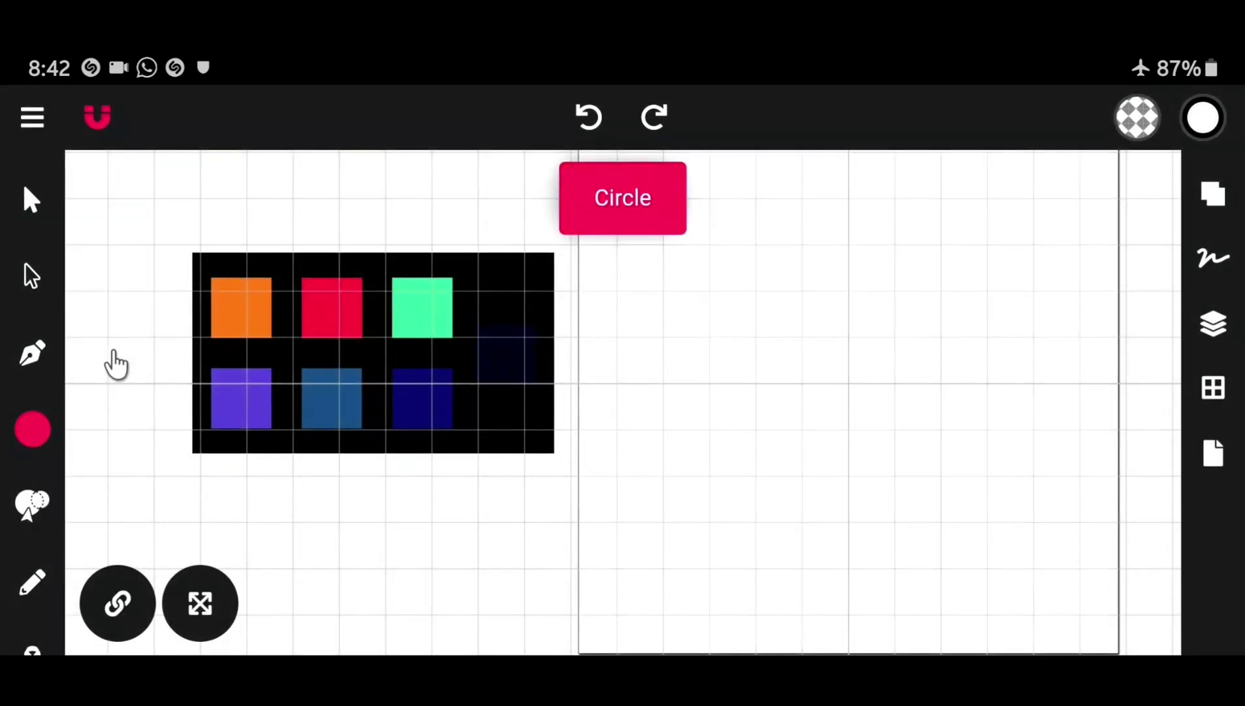
pyautogui.click(122, 608)
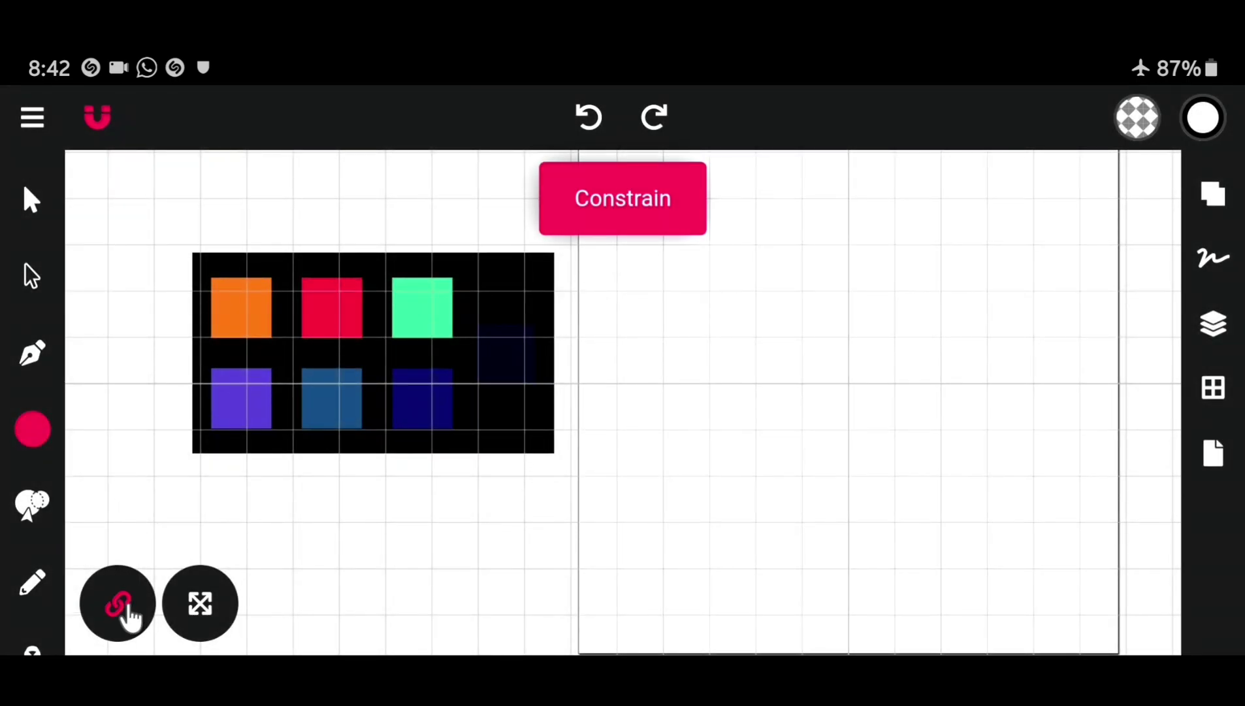
pyautogui.click(200, 624)
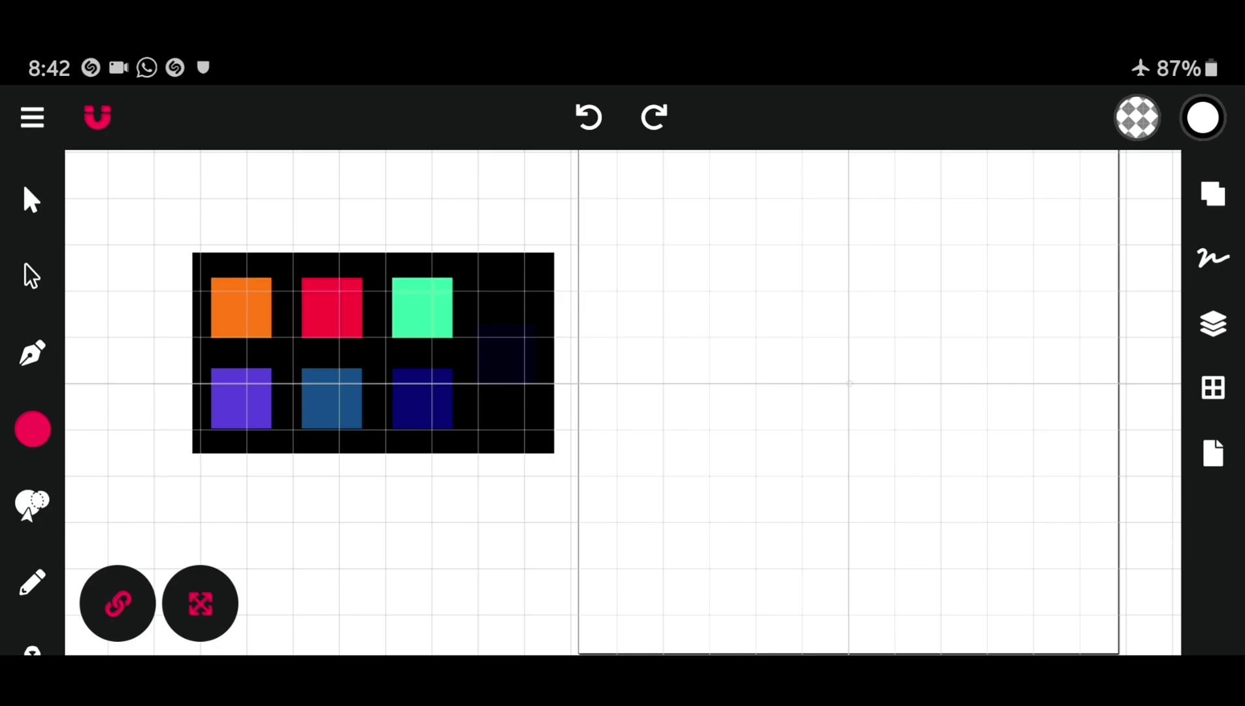
pyautogui.moveTo(855, 389); pyautogui.dragTo(966, 499)
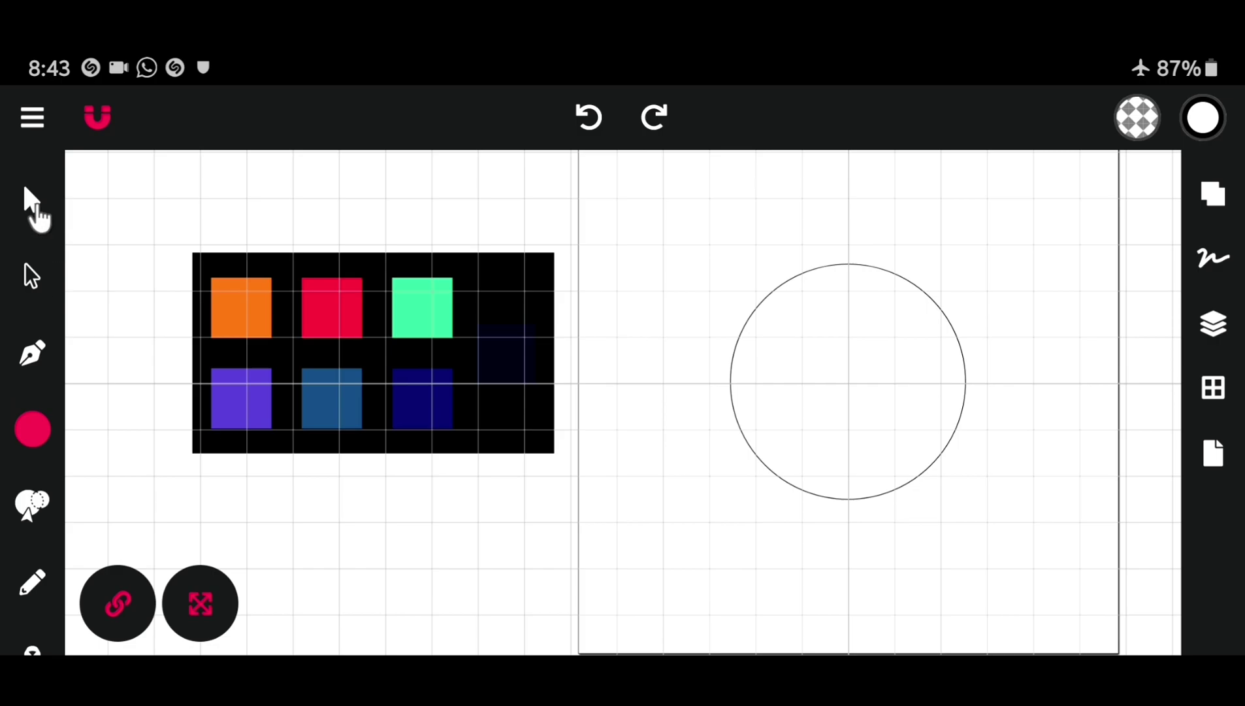
# Set the circle's width and height to 300 px
pyautogui.click(32, 202)
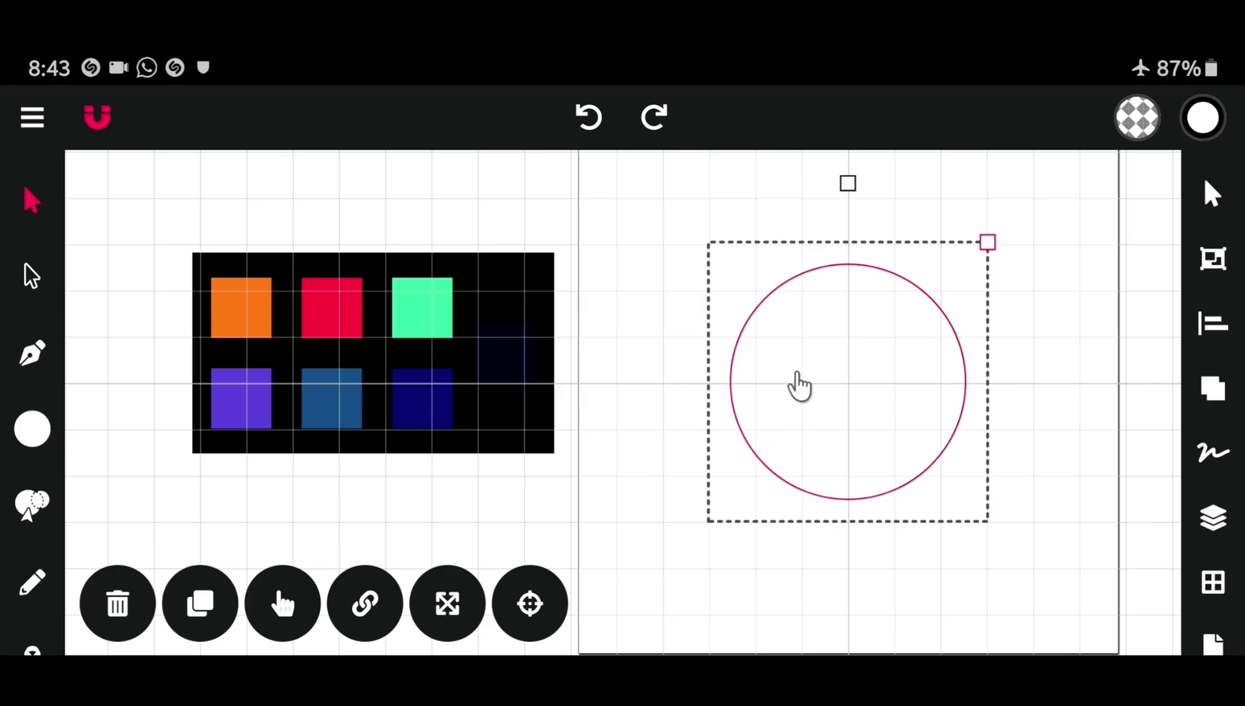
pyautogui.click(1210, 209)
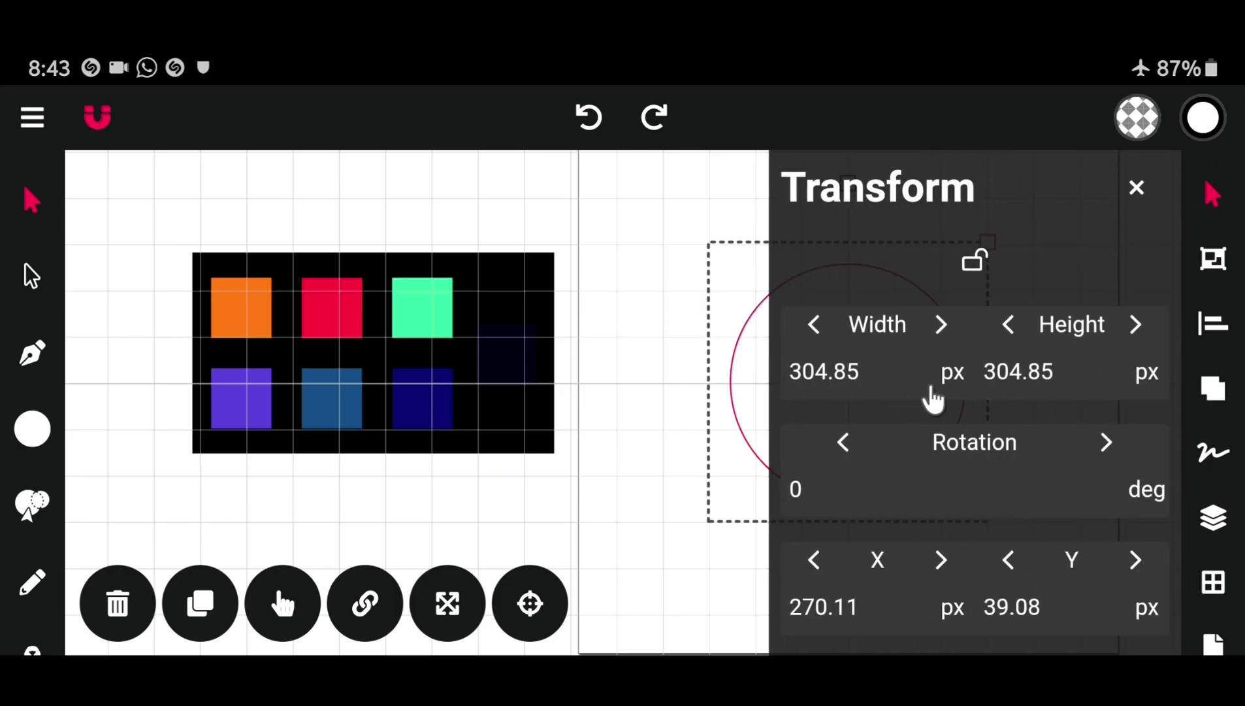
pyautogui.click(950, 384)
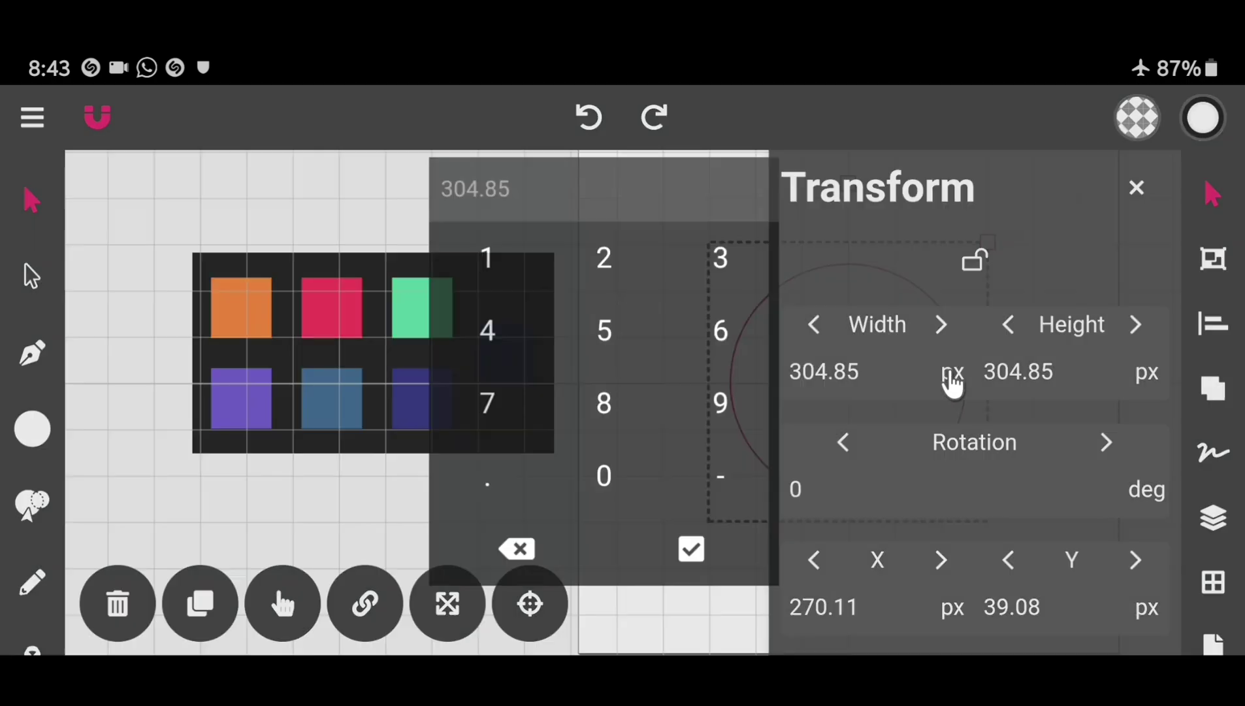
pyautogui.click(724, 247)
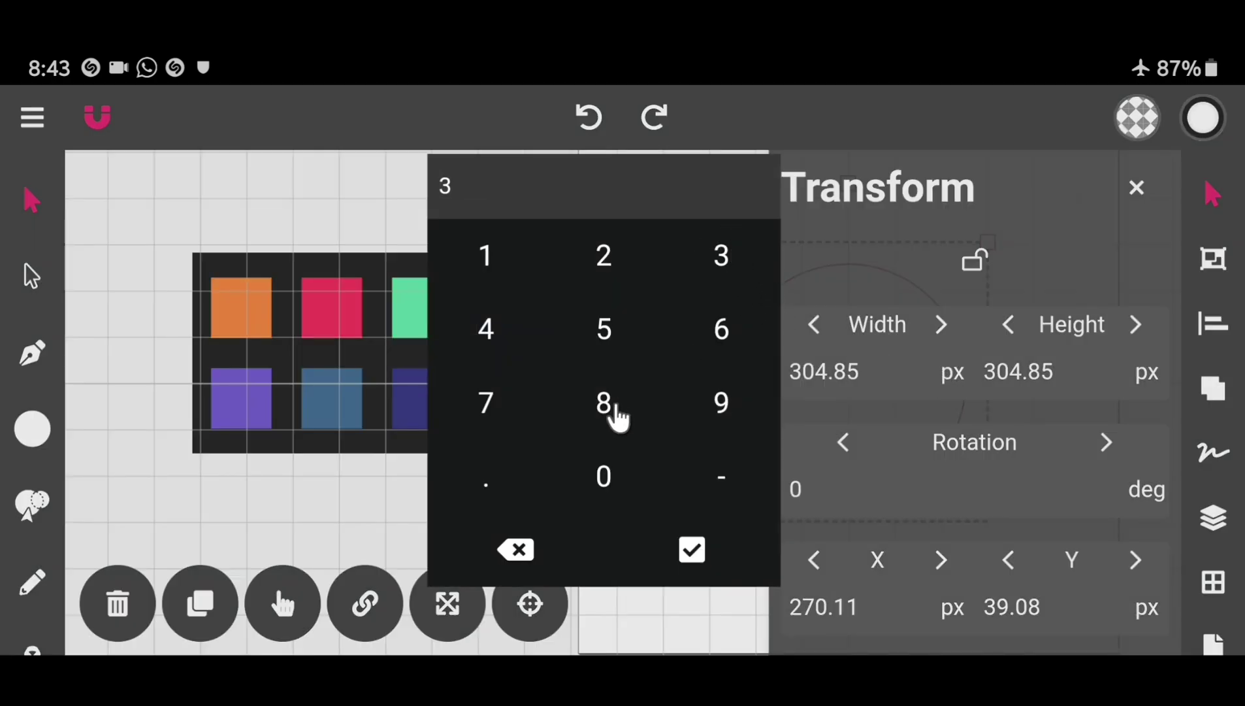
pyautogui.click(599, 477)
pyautogui.click(599, 477)
pyautogui.click(723, 564)
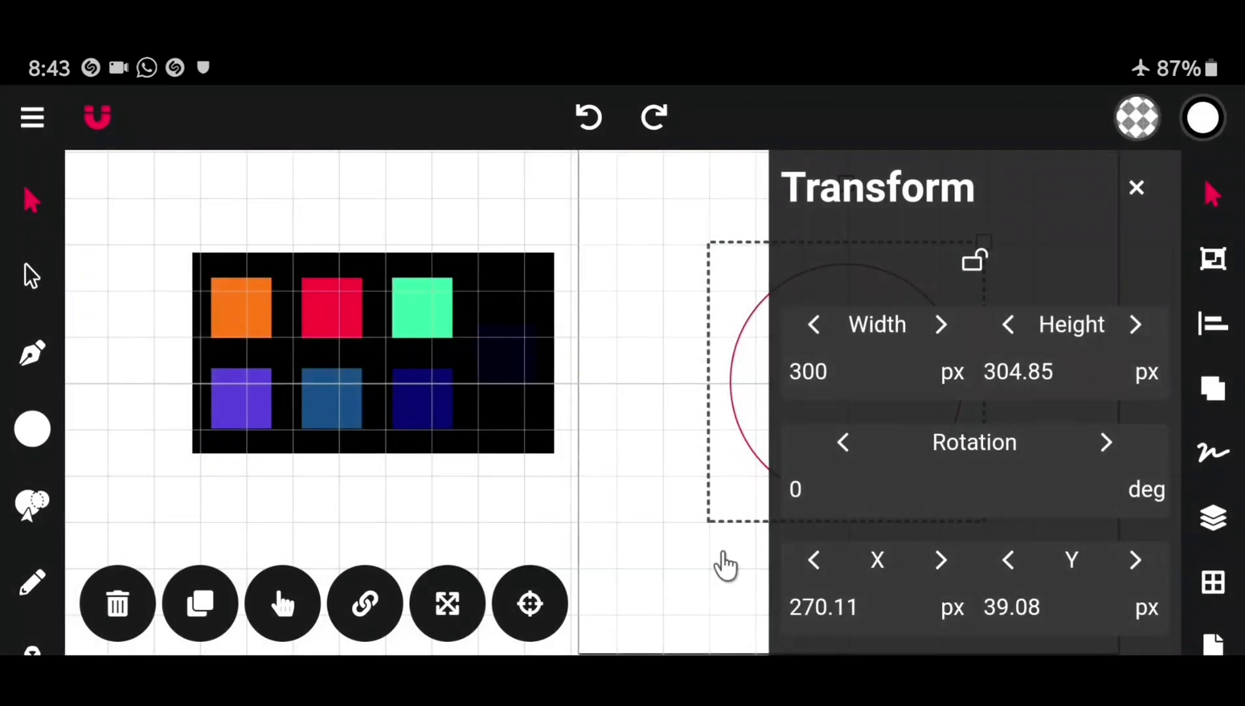
pyautogui.click(1144, 385)
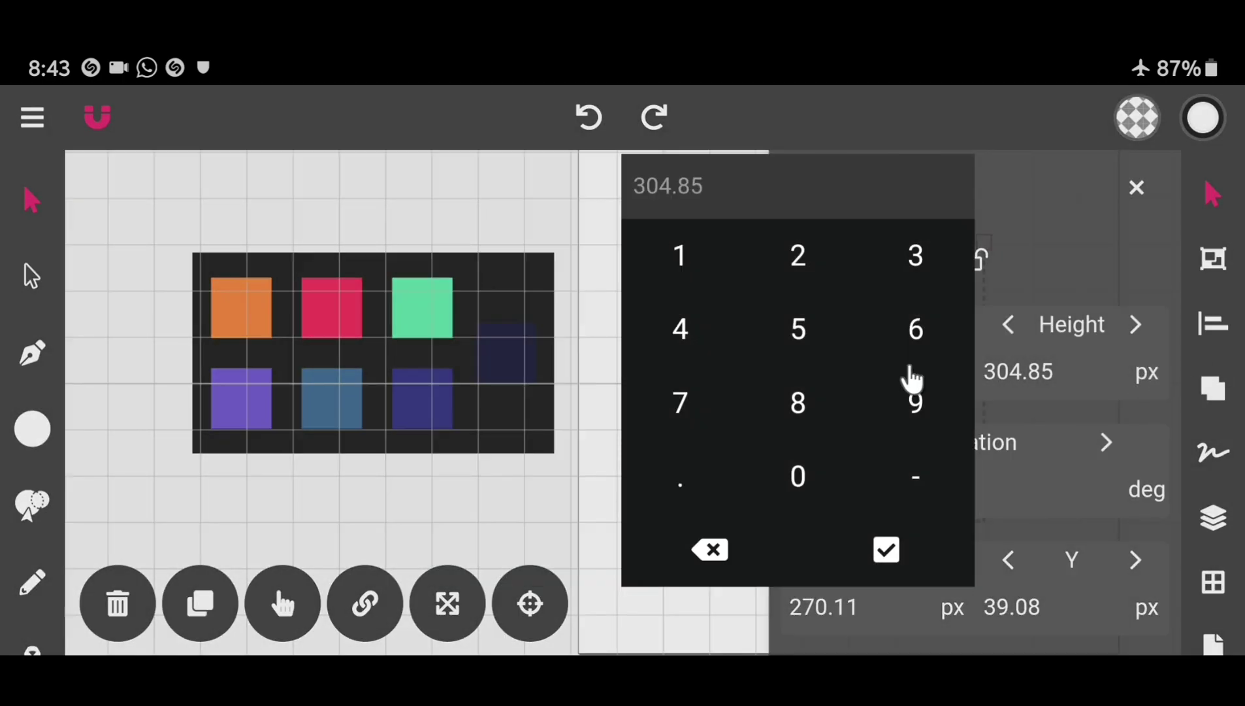
pyautogui.click(923, 260)
pyautogui.click(796, 484)
pyautogui.click(796, 483)
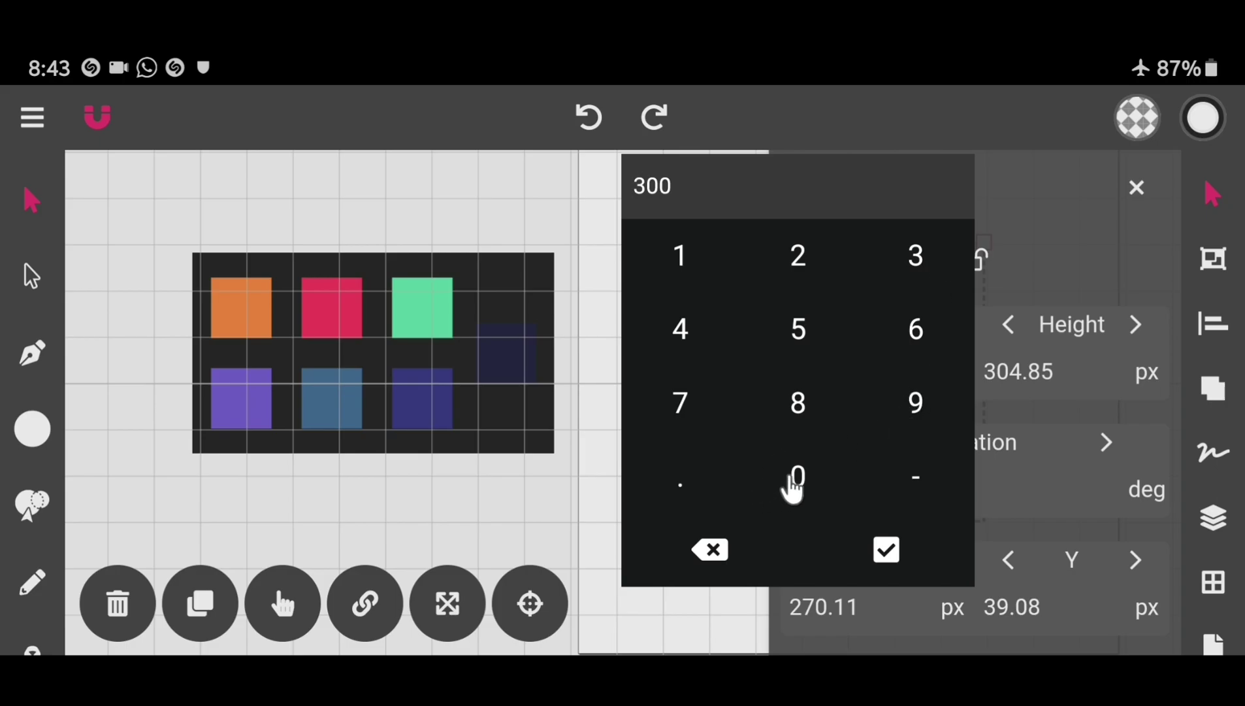
pyautogui.click(887, 552)
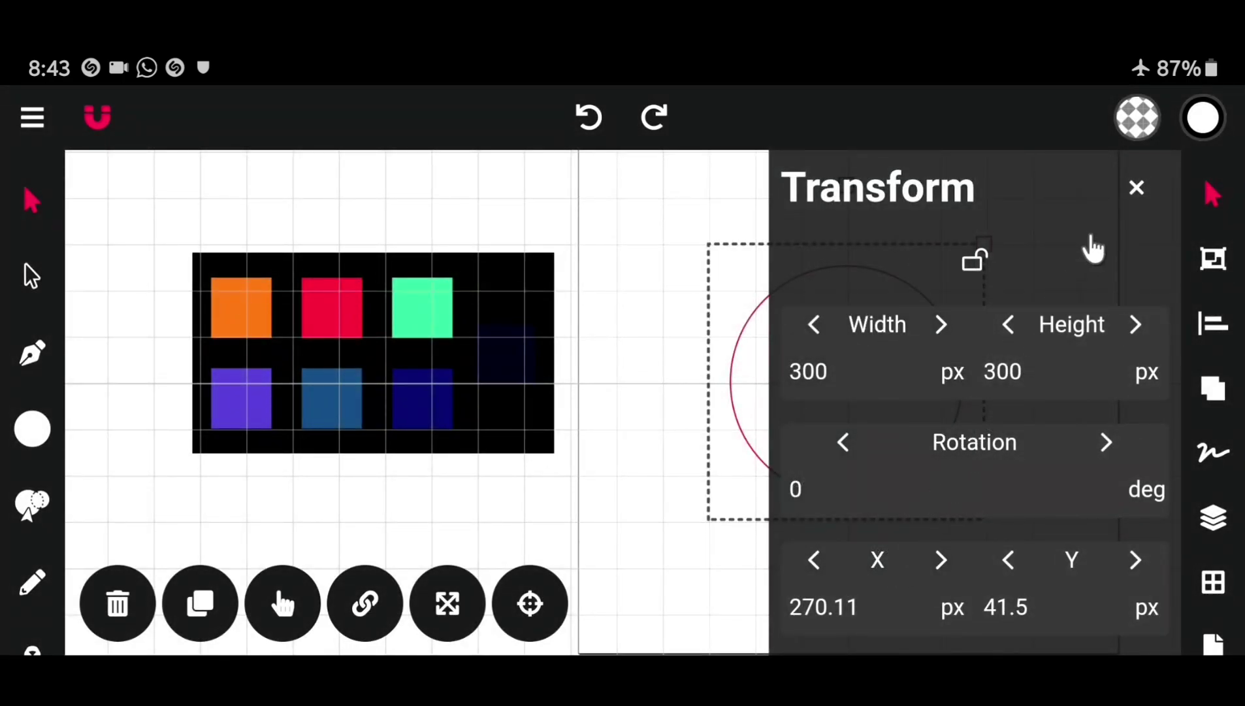
pyautogui.click(1135, 191)
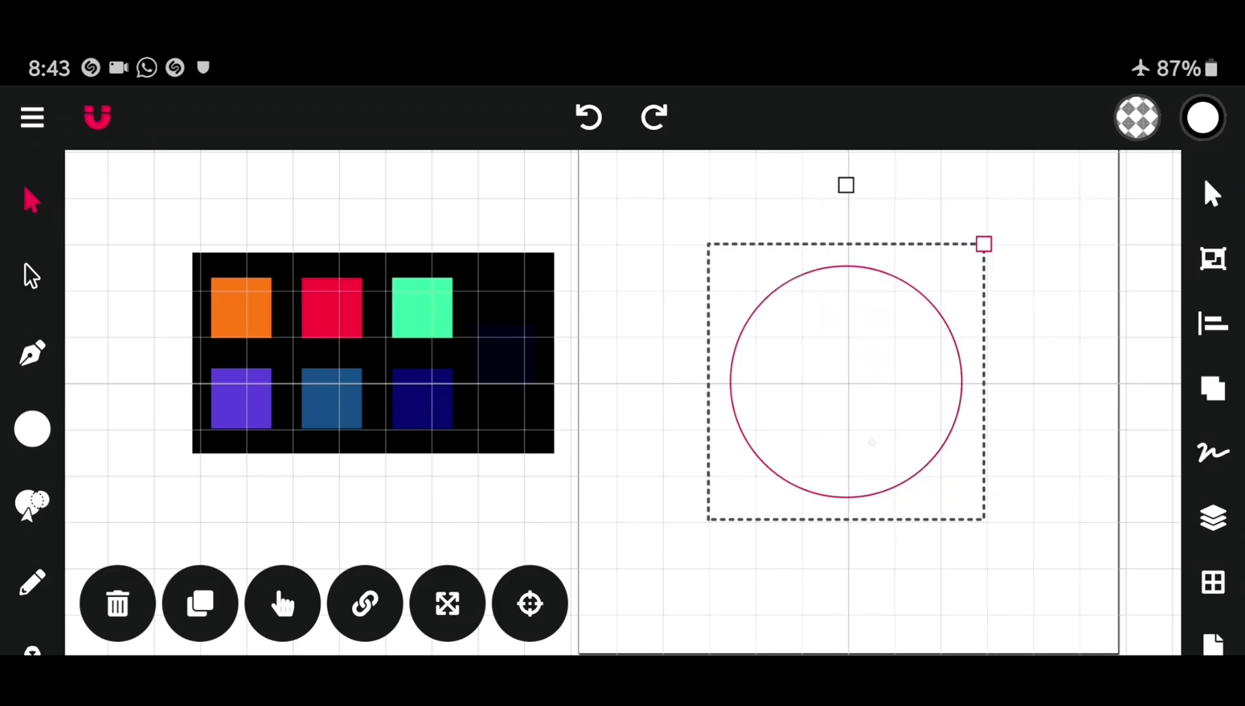
# Move the circle up to the upper middle part of the artboard
pyautogui.moveTo(847, 381); pyautogui.dragTo(846, 289)
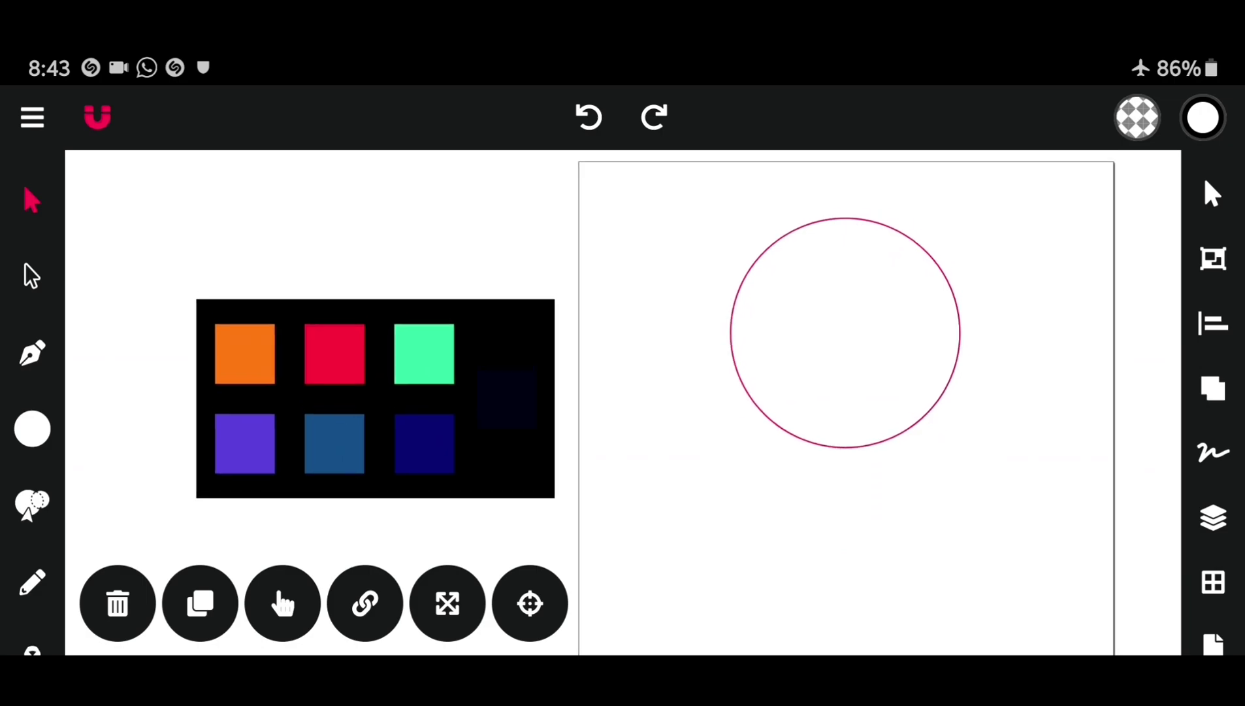
pyautogui.click(845, 332)
pyautogui.moveTo(845, 332); pyautogui.dragTo(840, 313)
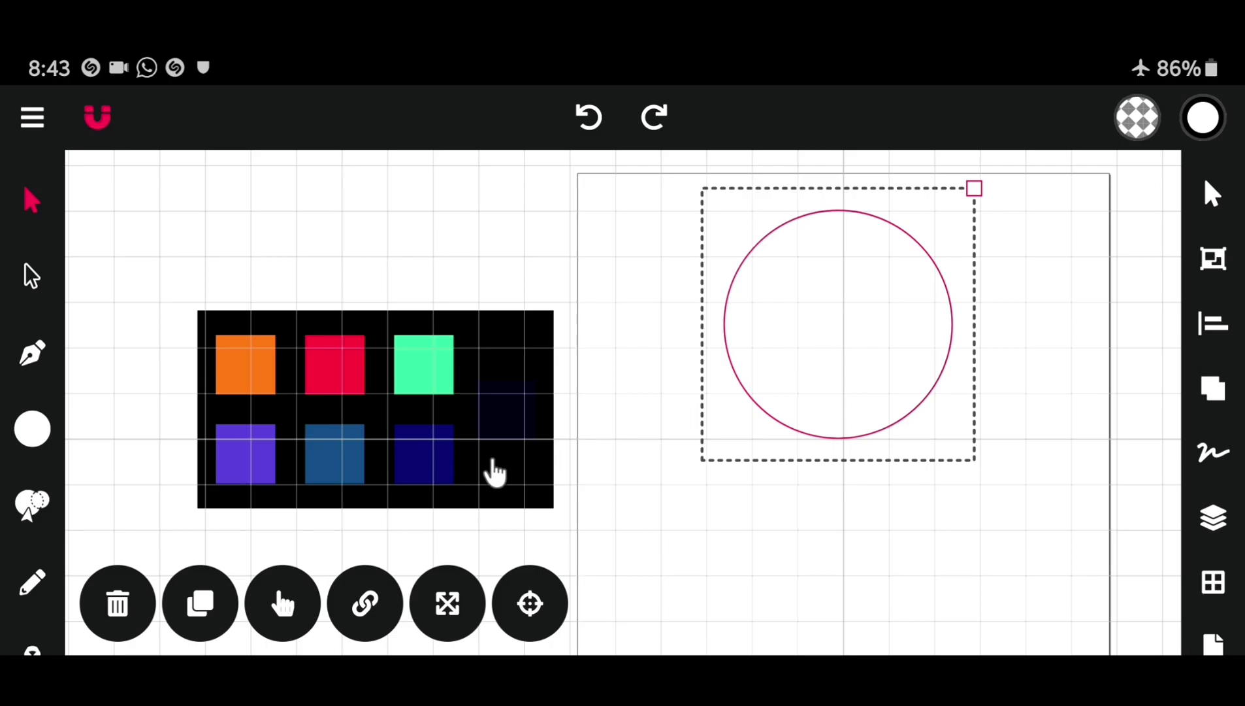
# Enable snapping to the grid and shift the circle slightly to the left
pyautogui.click(28, 128)
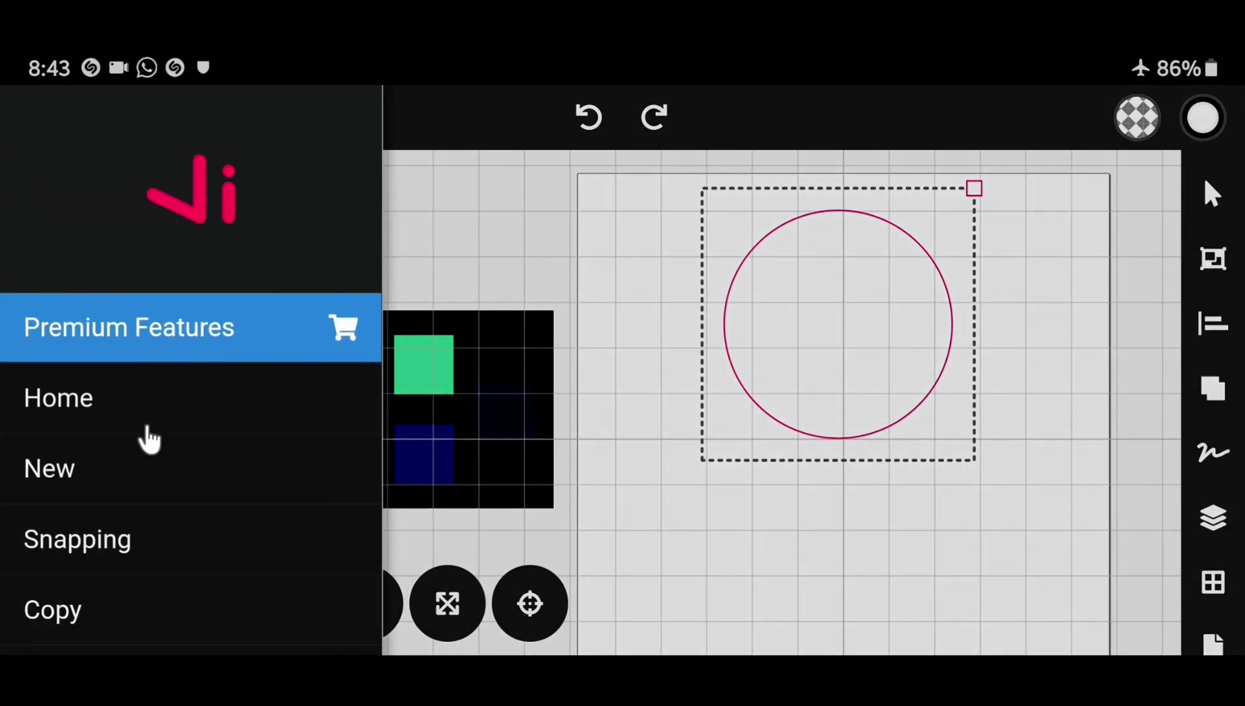
pyautogui.scroll(-1, 121, 461)
pyautogui.click(119, 458)
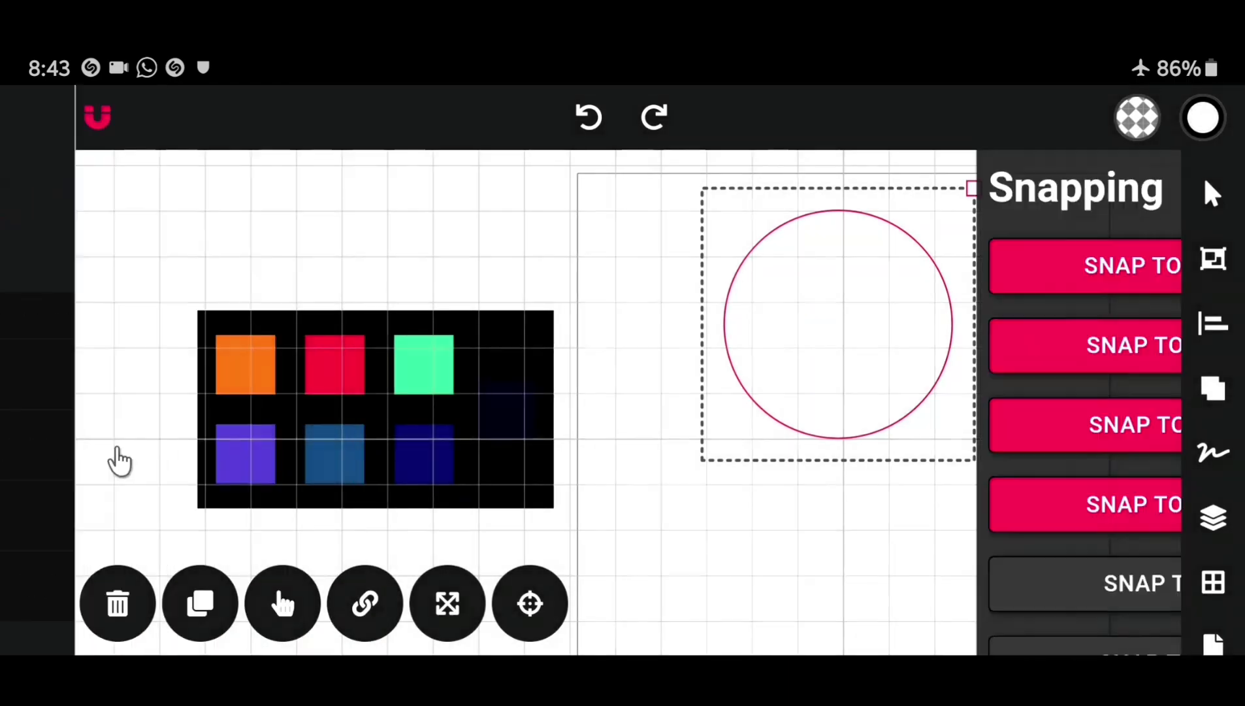
pyautogui.click(1041, 595)
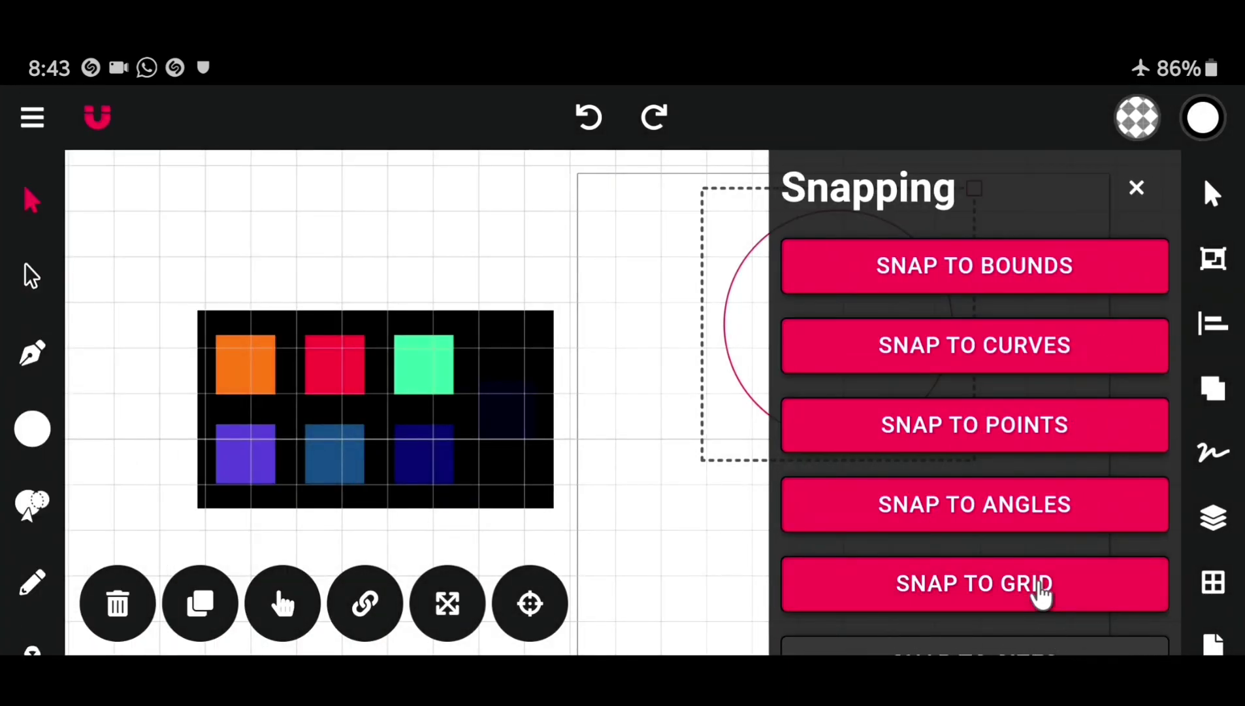
pyautogui.click(1137, 189)
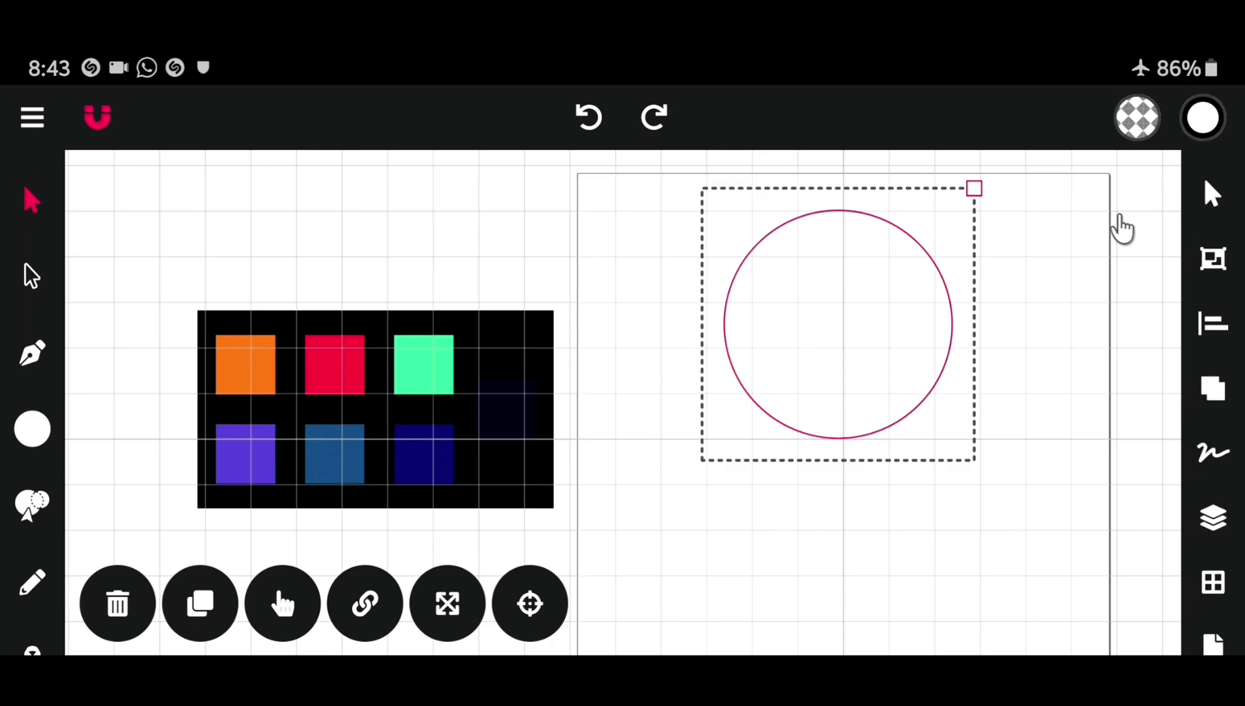
pyautogui.moveTo(839, 324); pyautogui.dragTo(828, 325)
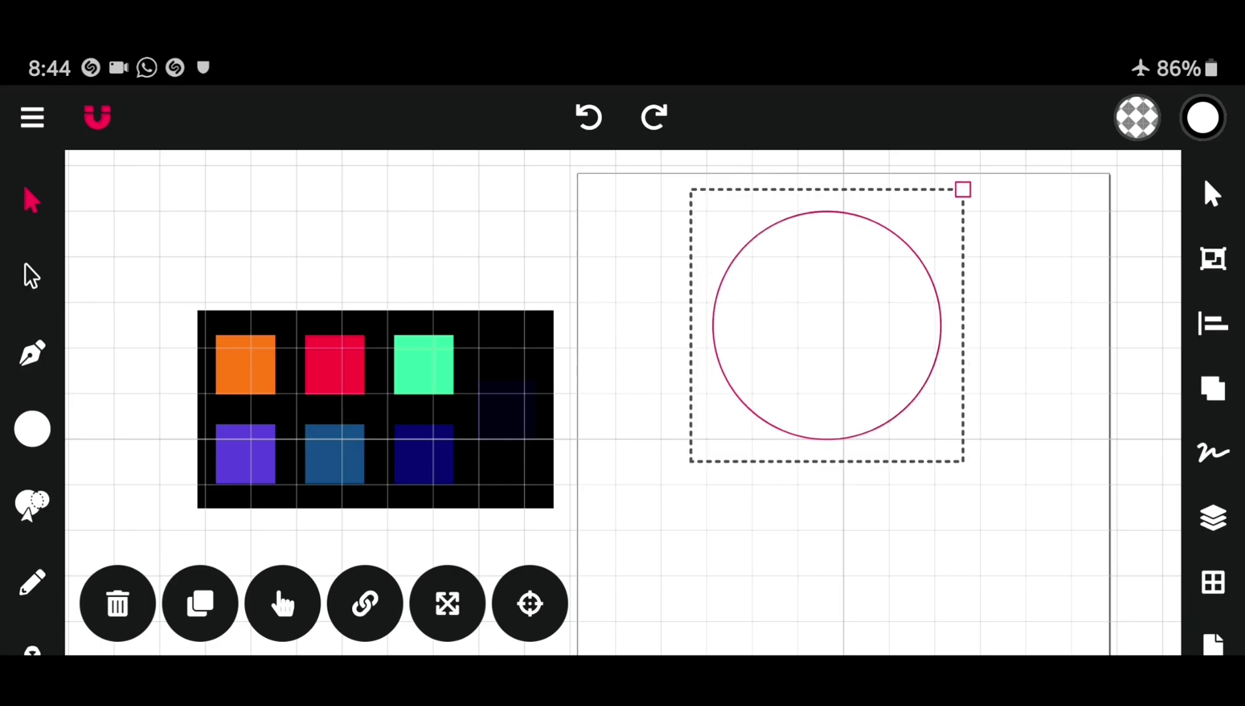
# Duplicate the circle and shrink the copy concentrically to about three grid squares wide
pyautogui.click(200, 609)
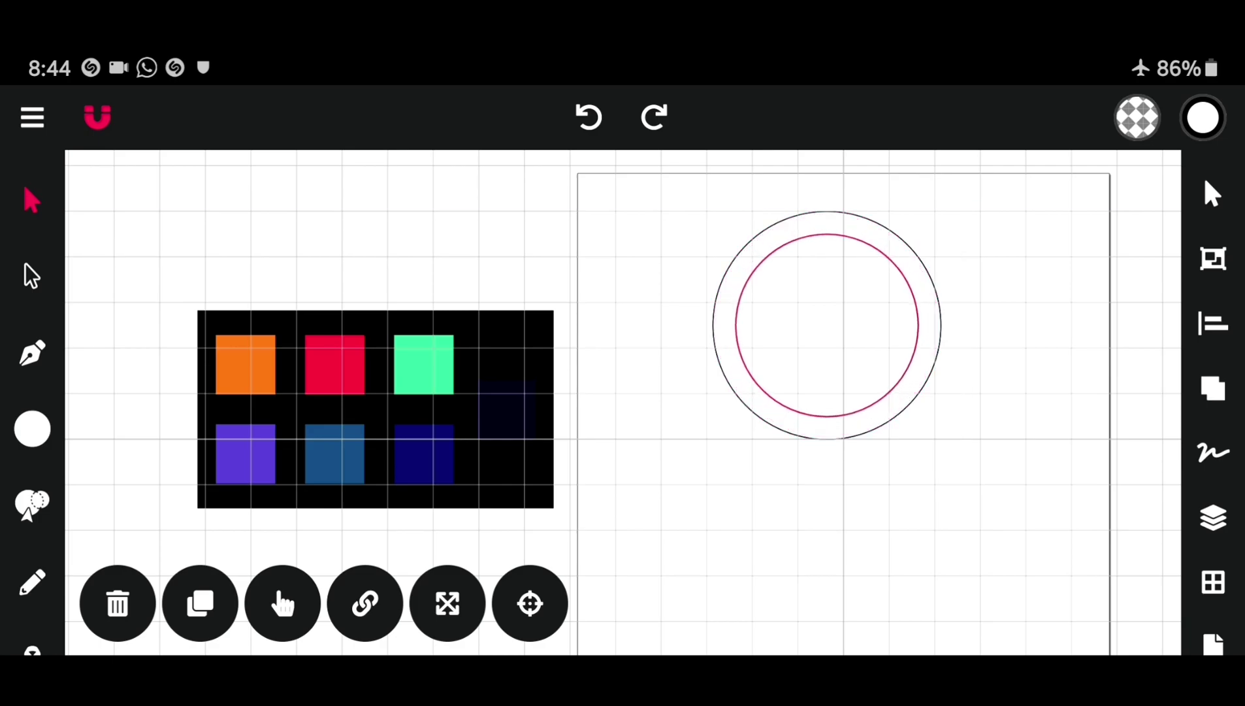
pyautogui.click(827, 325)
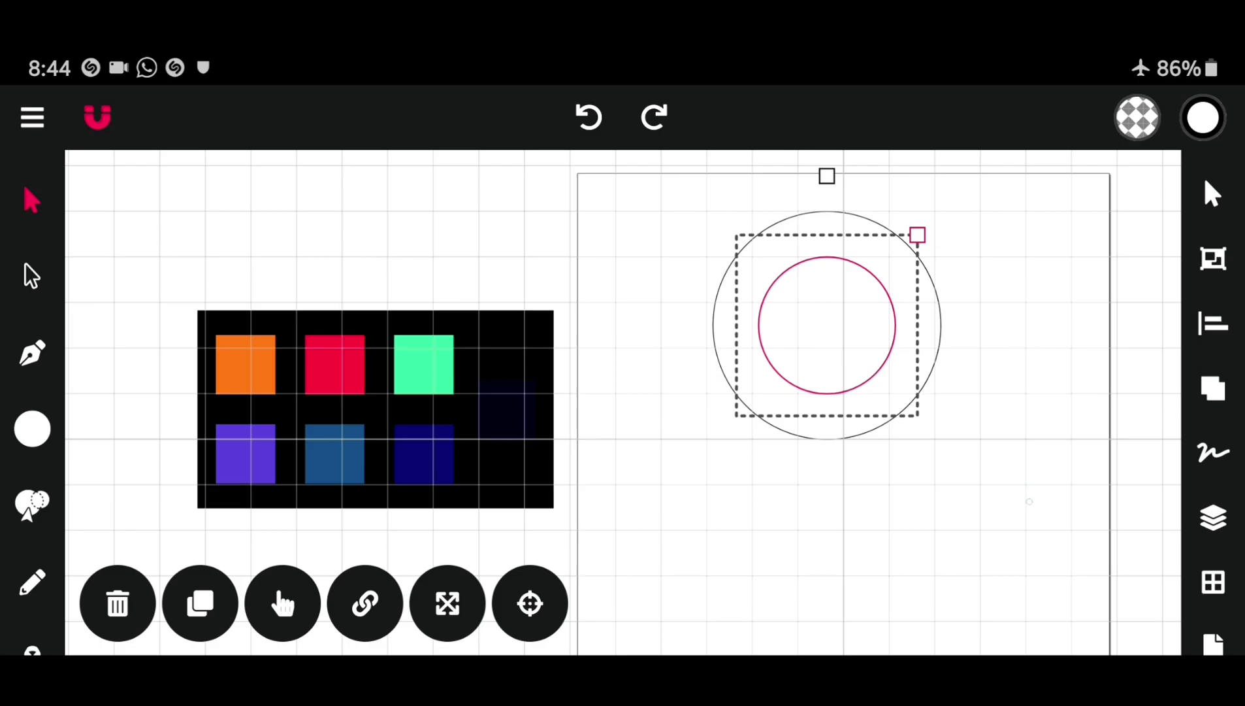
pyautogui.click(1023, 517)
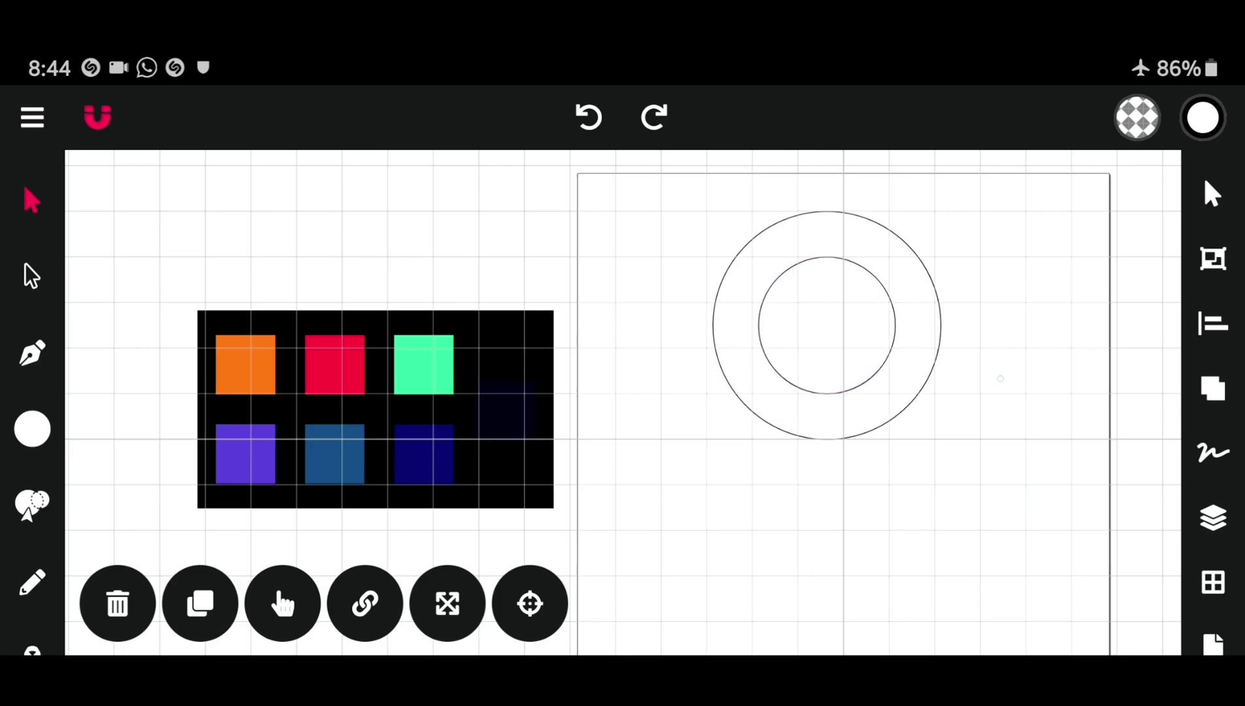
# Select both concentric circles and shift them together slightly left to line up with the grid
pyautogui.click(30, 200)
pyautogui.moveTo(677, 208); pyautogui.dragTo(970, 336)
pyautogui.moveTo(621, 53)
pyautogui.mouseDown()
pyautogui.moveTo(621, 458)
pyautogui.moveTo(621, 65)
pyautogui.mouseUp()
pyautogui.scroll(-2, 623, 402)
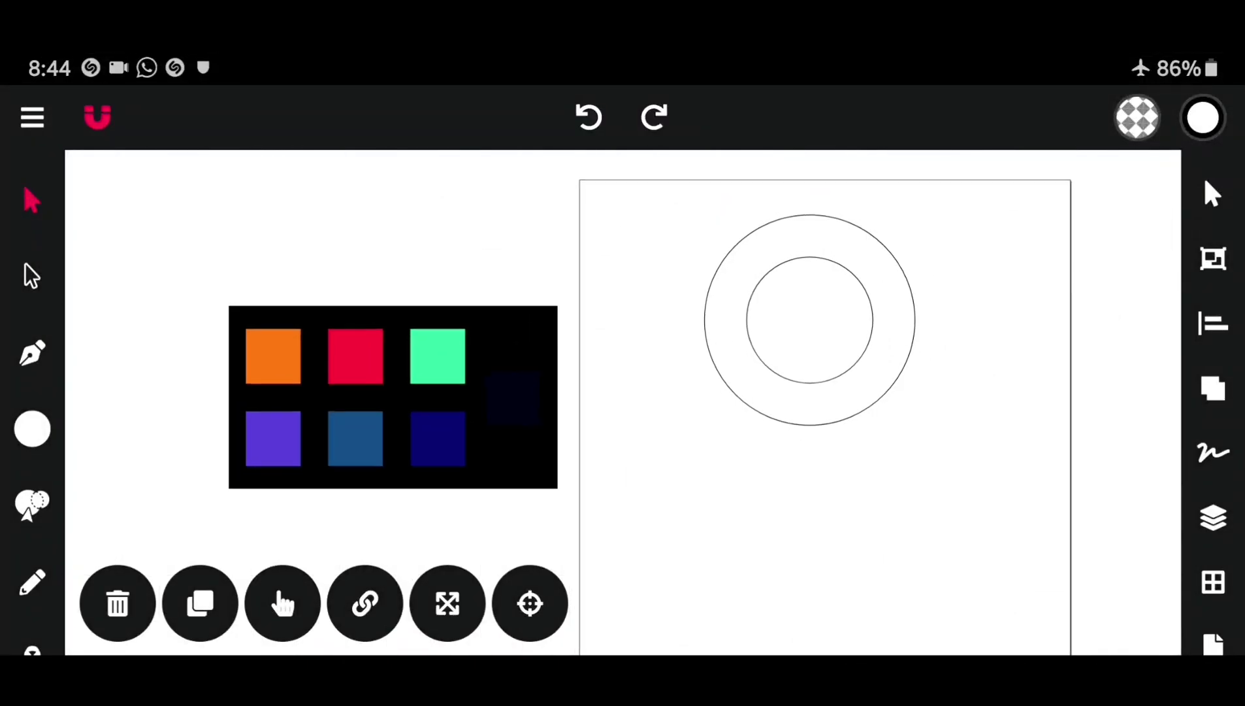
pyautogui.moveTo(671, 217); pyautogui.dragTo(936, 457)
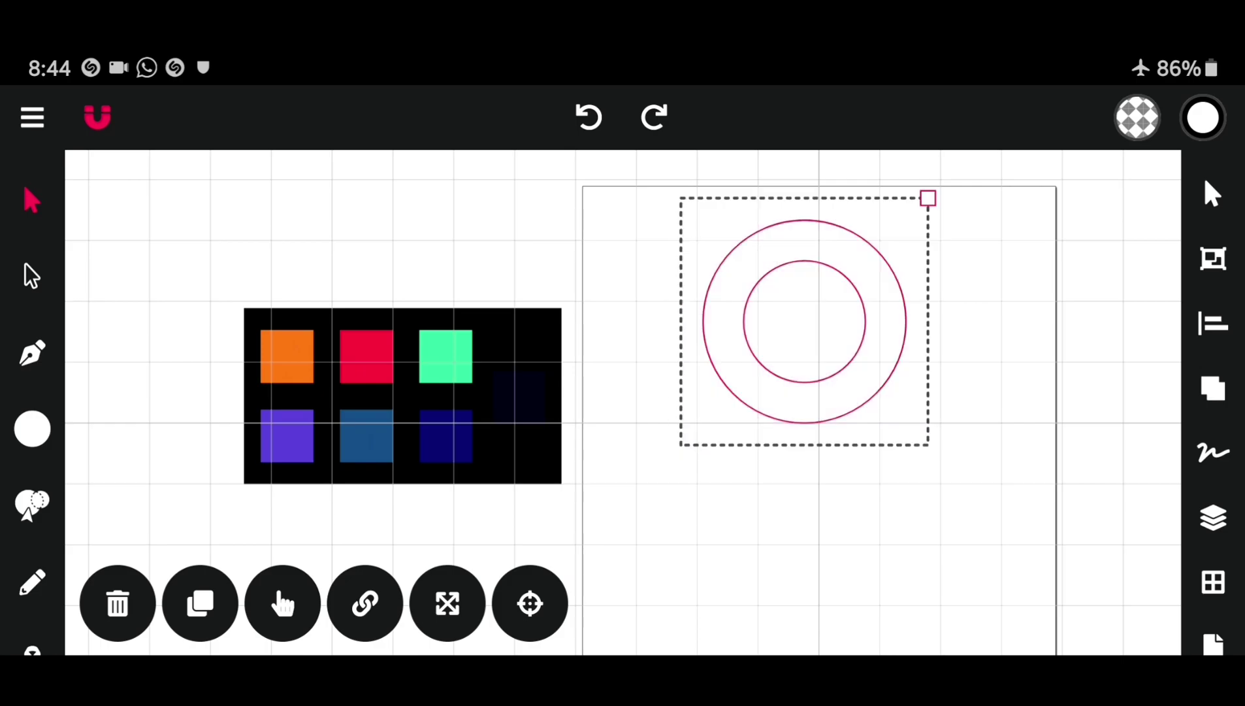
pyautogui.scroll(2, 623, 401)
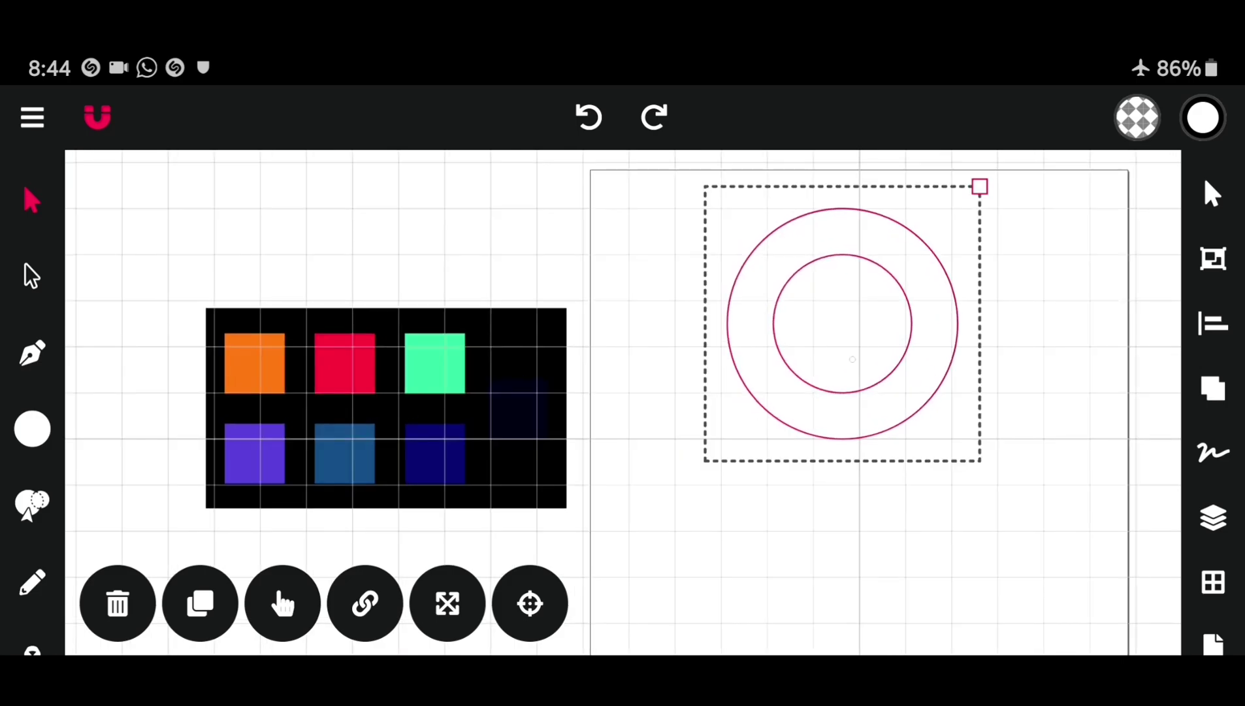
pyautogui.moveTo(852, 359); pyautogui.dragTo(843, 358)
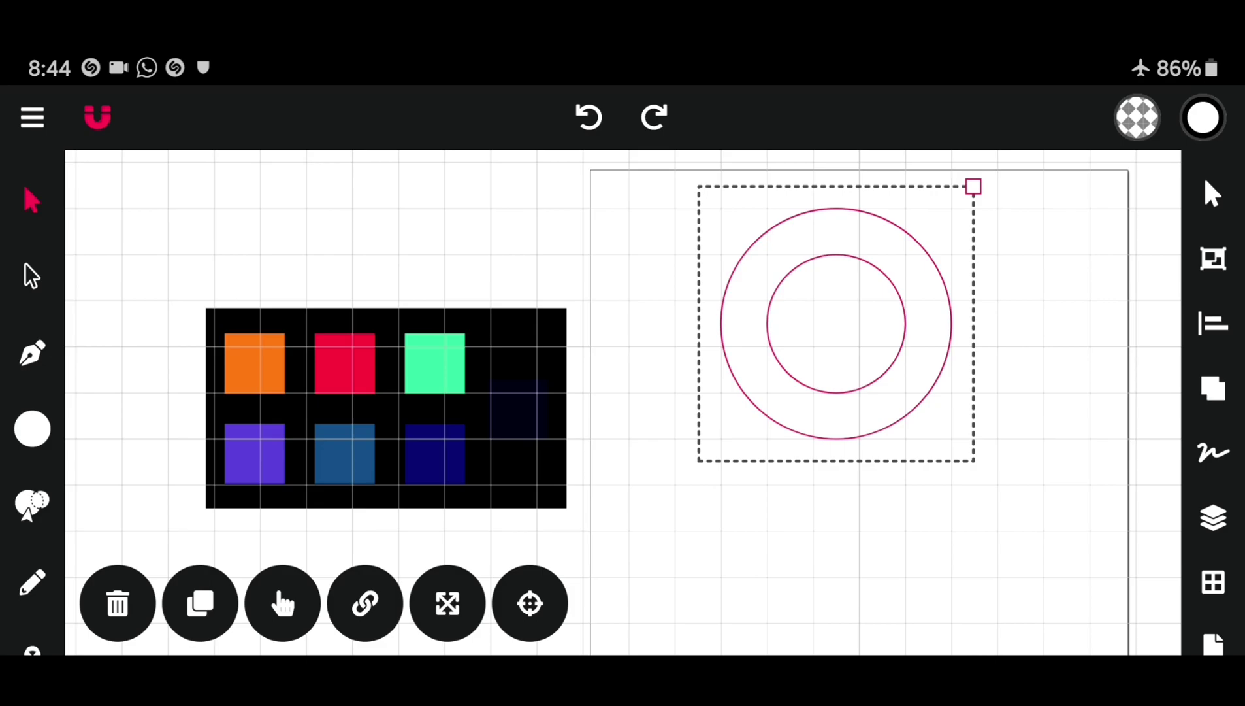
pyautogui.click(1078, 471)
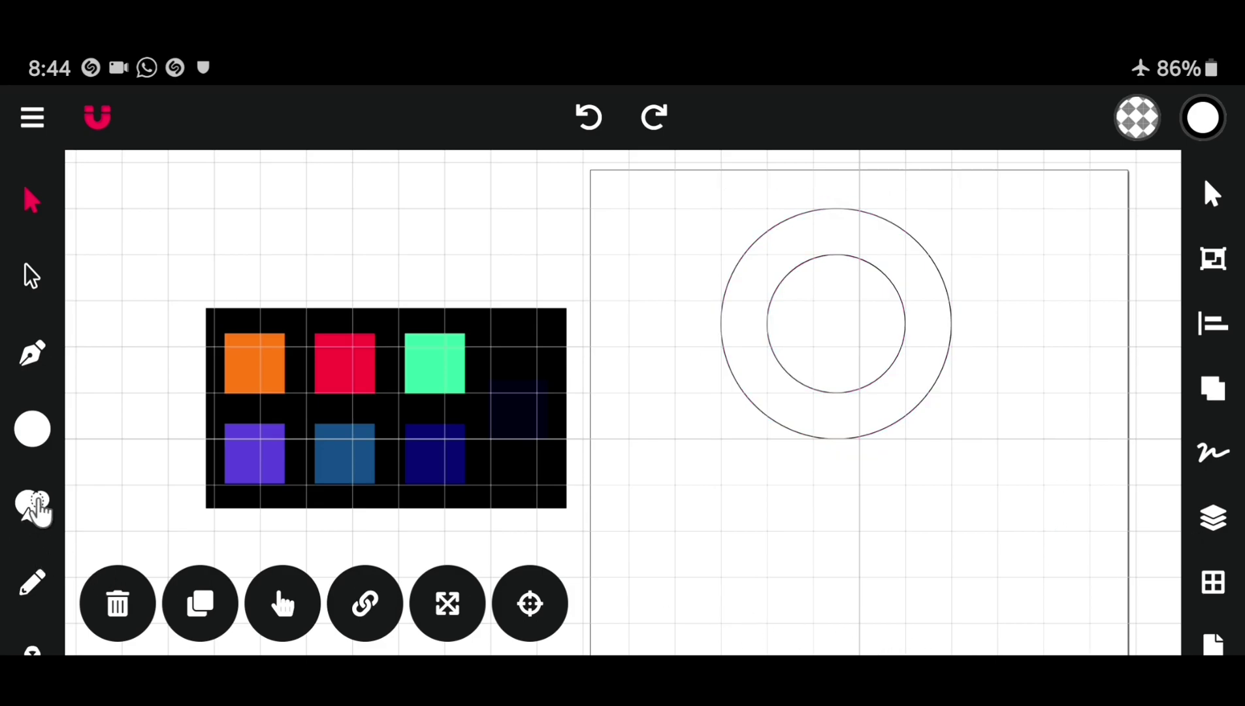
# Show the available basic shapes for drawing the next object
pyautogui.click(37, 435)
pyautogui.click(37, 435)
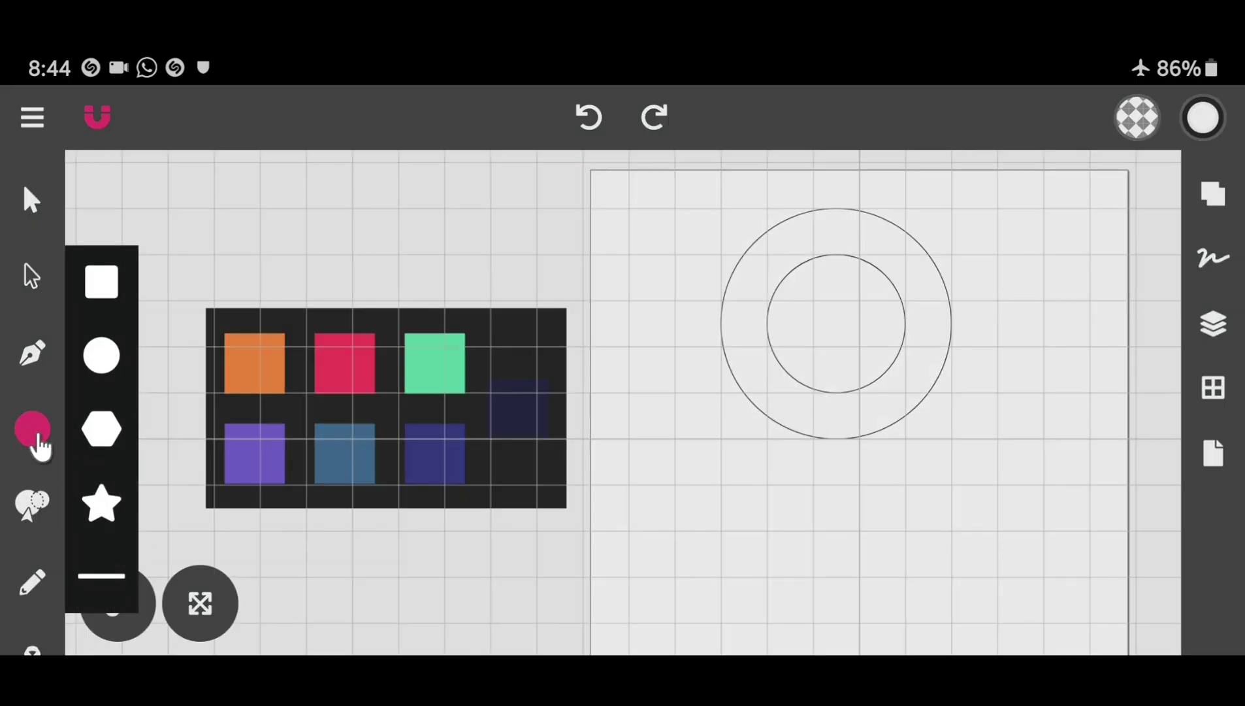